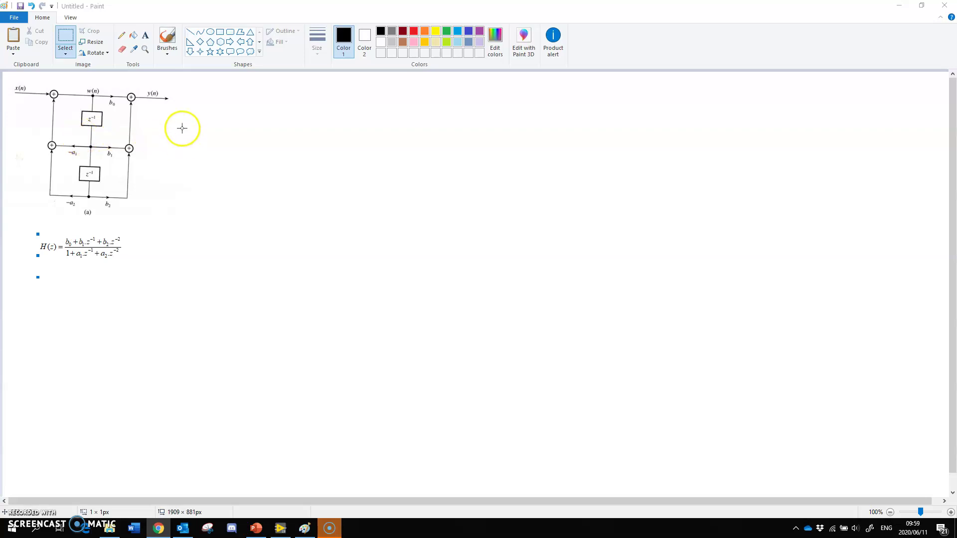
- Deselect the small leftover selection in Paint and pick the Brushes tool
{"action": "left_click", "coordinate": [233, 87]}
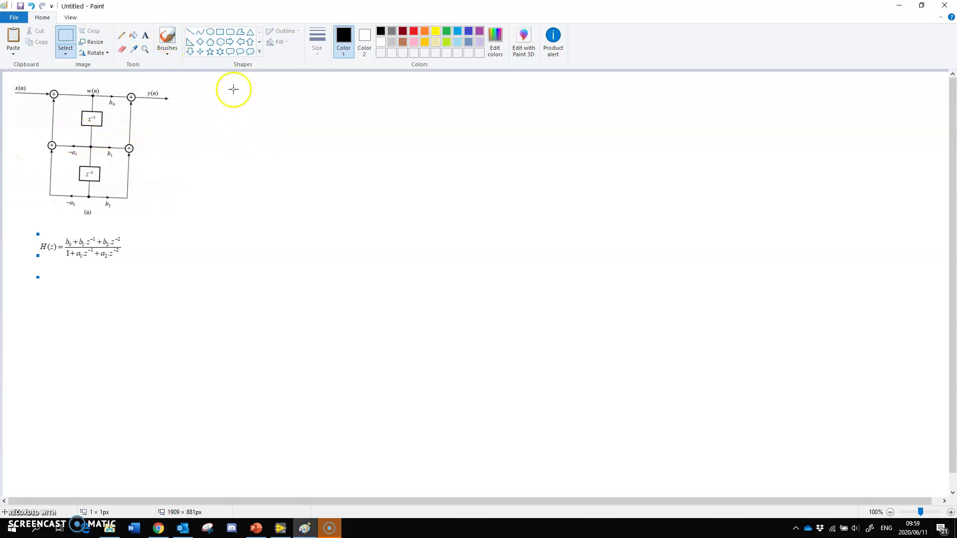
{"action": "left_click", "coordinate": [197, 122]}
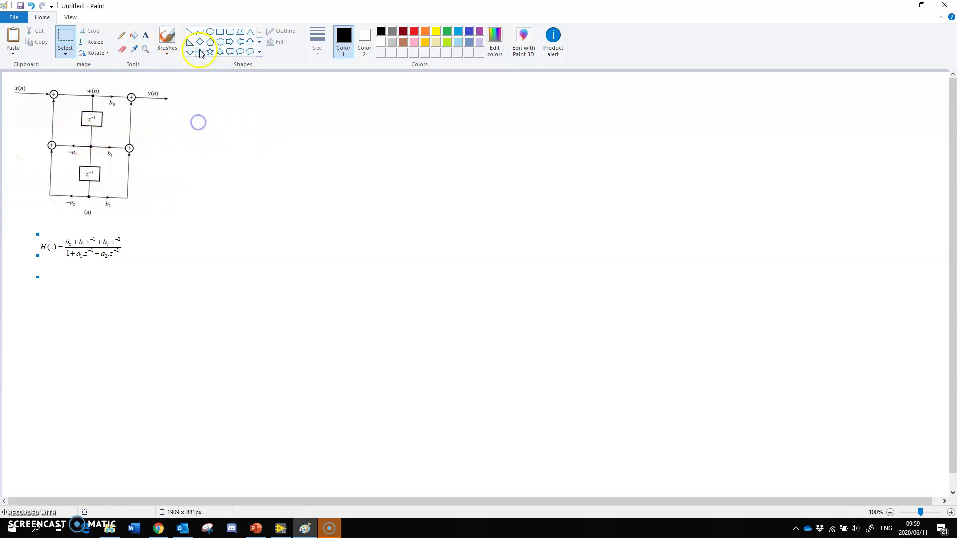
{"action": "left_click", "coordinate": [172, 37]}
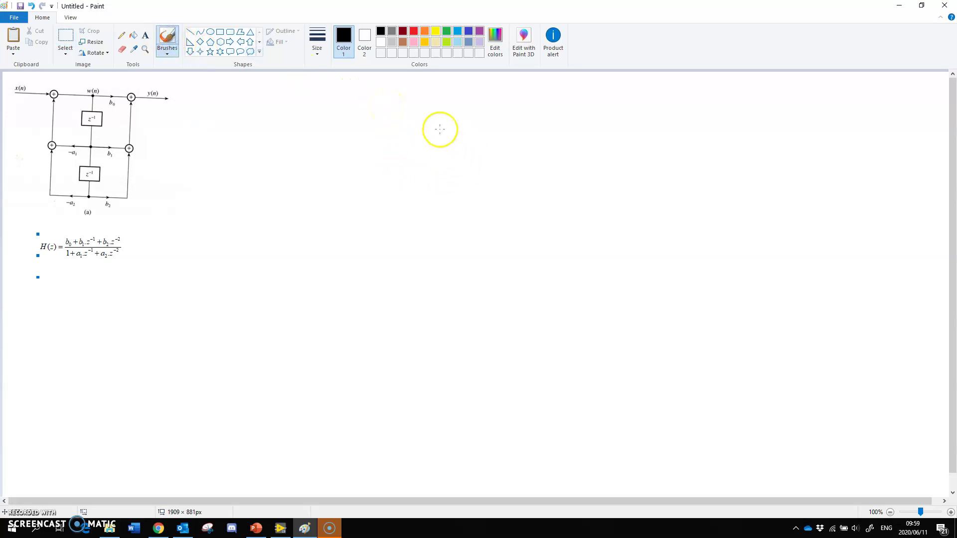
{"action": "key", "text": "alt+Tab"}
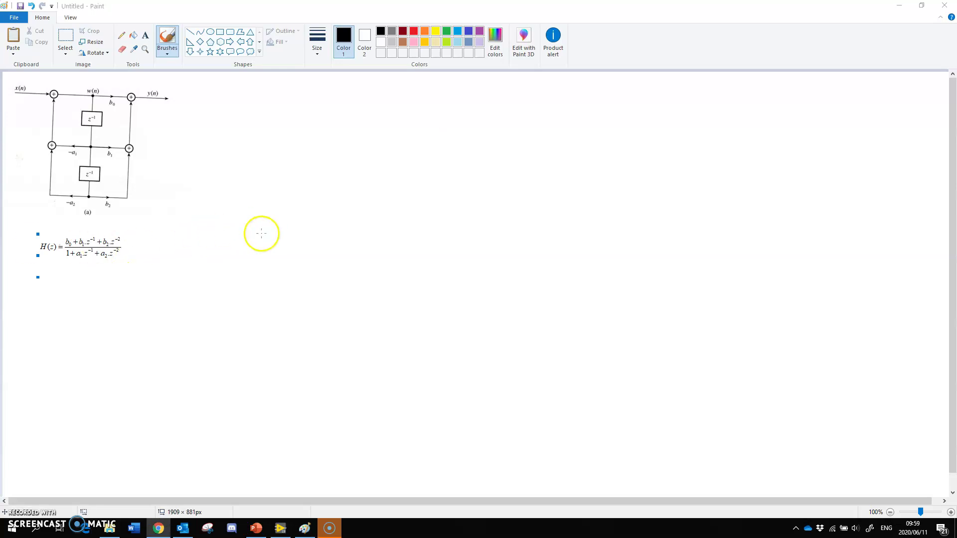
- Handwrite large 'IIR' lettering with the brush to the right of the block diagram
{"action": "left_click", "coordinate": [269, 118]}
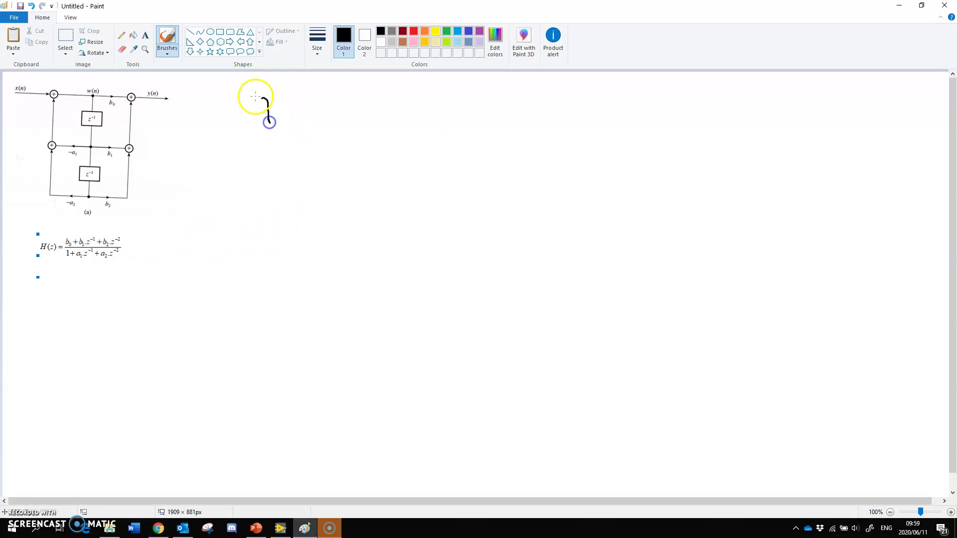
{"action": "left_click_drag", "start_coordinate": [255, 96], "coordinate": [293, 95]}
{"action": "mouse_move", "coordinate": [254, 122]}
{"action": "left_mouse_down"}
{"action": "mouse_move", "coordinate": [313, 118]}
{"action": "mouse_move", "coordinate": [334, 94]}
{"action": "left_mouse_up"}
{"action": "left_click_drag", "start_coordinate": [301, 120], "coordinate": [371, 114]}
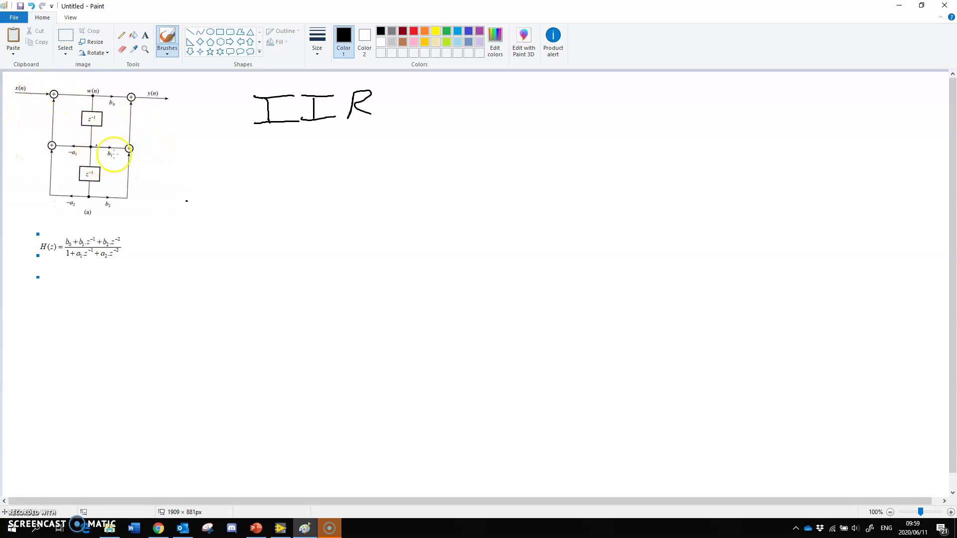
- Duplicate the block diagram, move the copy to the centre and enlarge it to about 735×458 px
{"action": "left_click", "coordinate": [70, 34]}
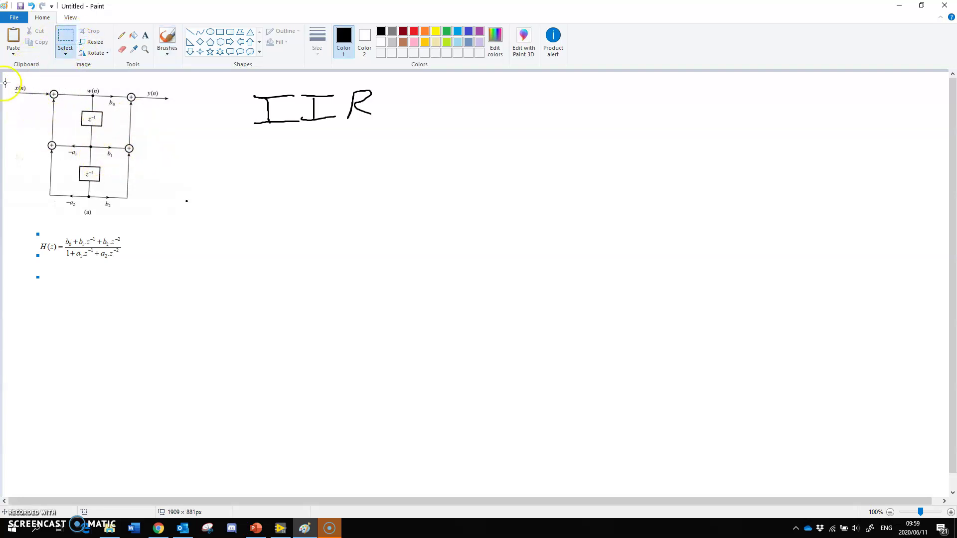
{"action": "left_click_drag", "start_coordinate": [9, 81], "coordinate": [211, 224]}
{"action": "key", "text": "ctrl+c"}
{"action": "key", "text": "ctrl+v"}
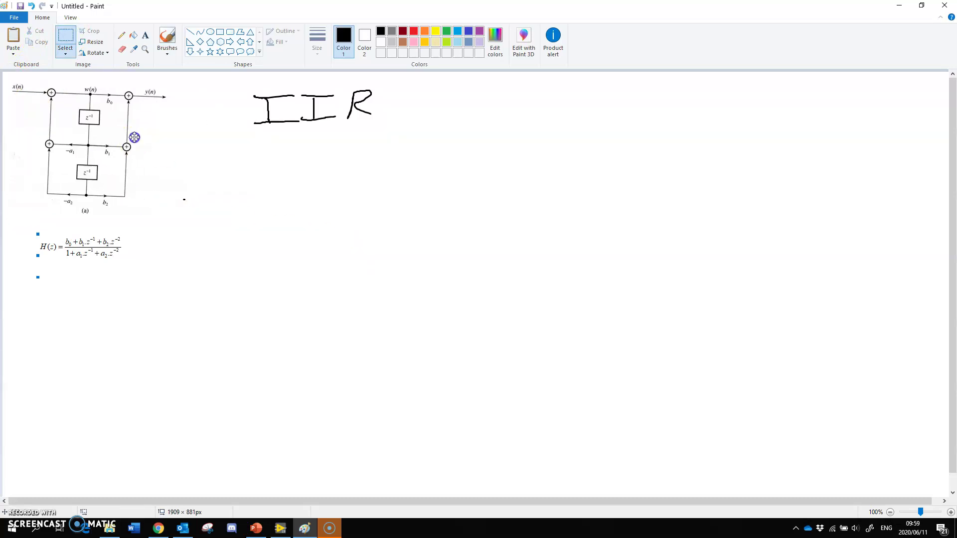
{"action": "left_click_drag", "start_coordinate": [133, 136], "coordinate": [399, 238]}
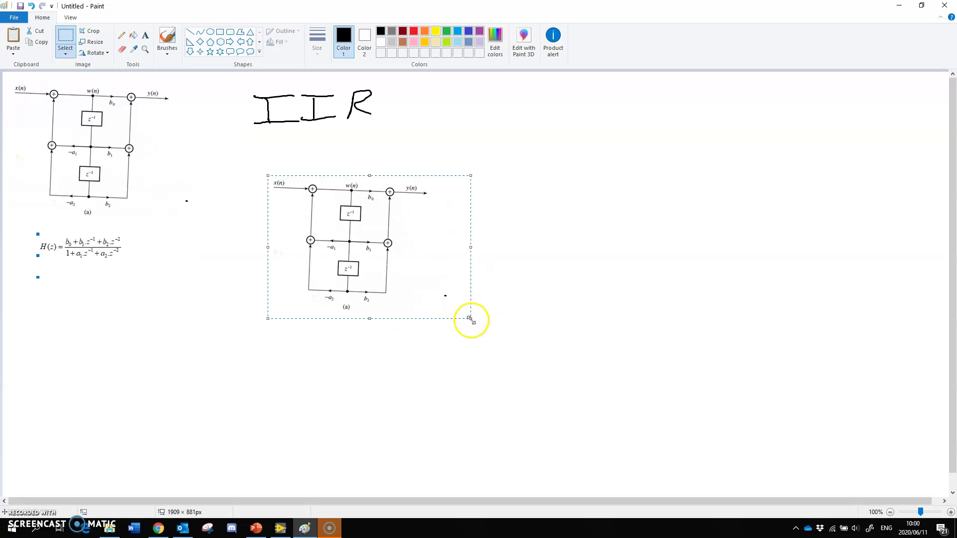
{"action": "left_click_drag", "start_coordinate": [470, 318], "coordinate": [634, 404]}
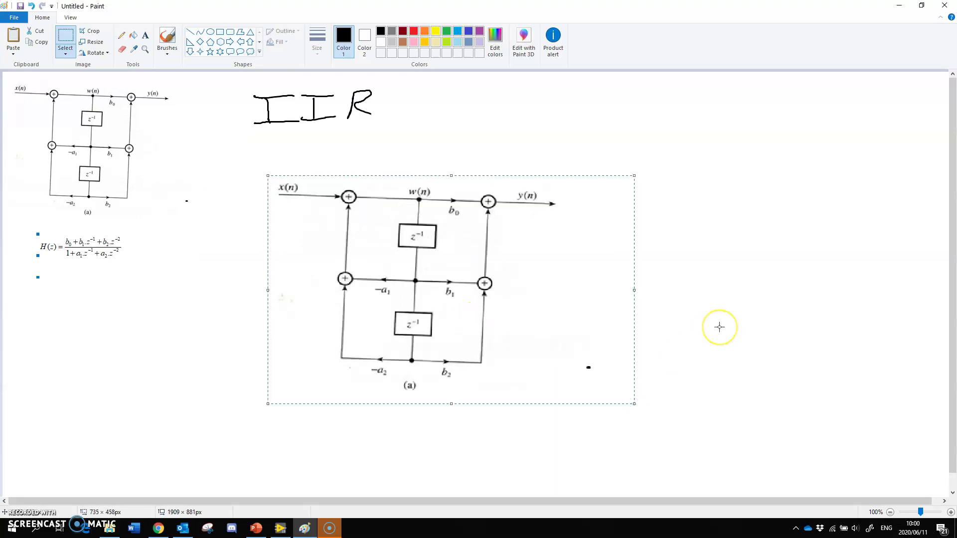
{"action": "left_click", "coordinate": [158, 528]}
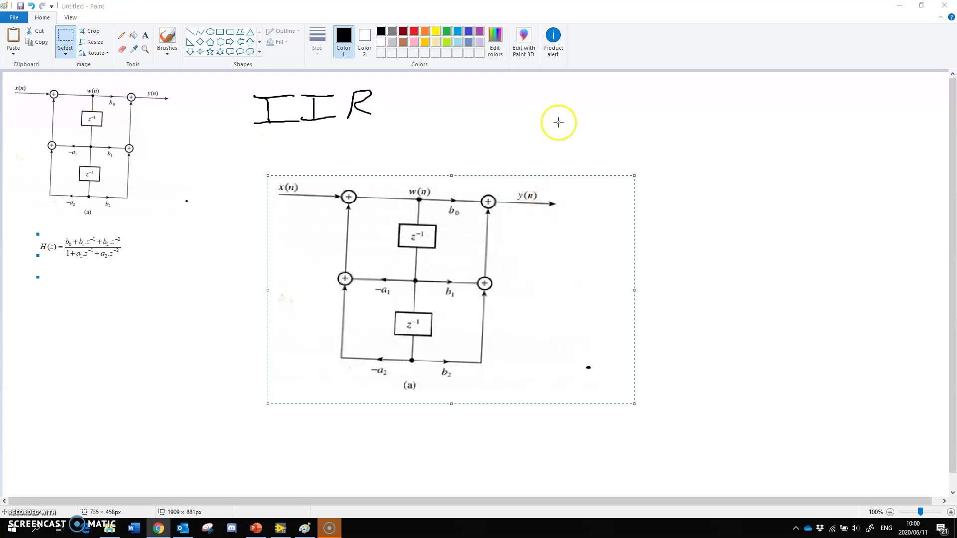
{"action": "left_click", "coordinate": [558, 122]}
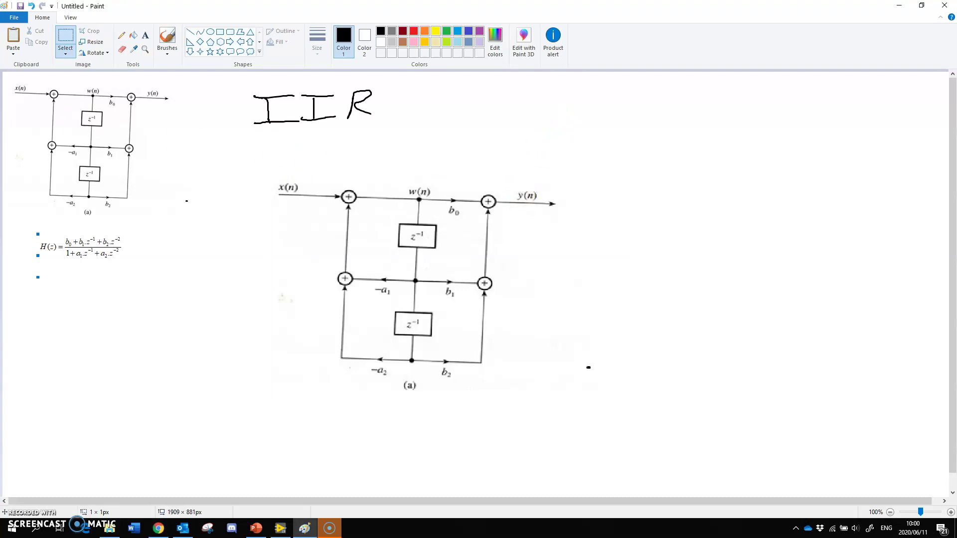
{"action": "key", "text": "alt+Tab"}
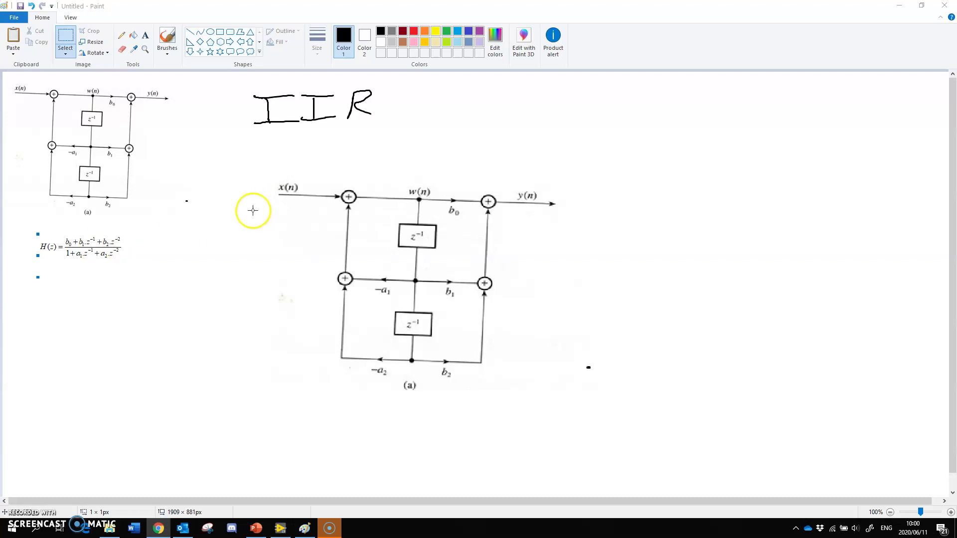
{"action": "left_click_drag", "start_coordinate": [265, 206], "coordinate": [267, 207]}
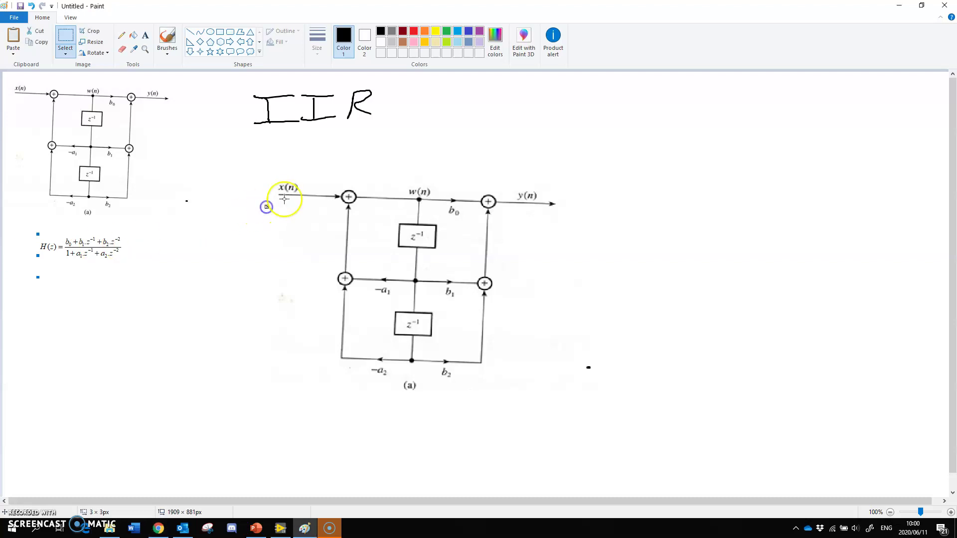
{"action": "left_click", "coordinate": [167, 40]}
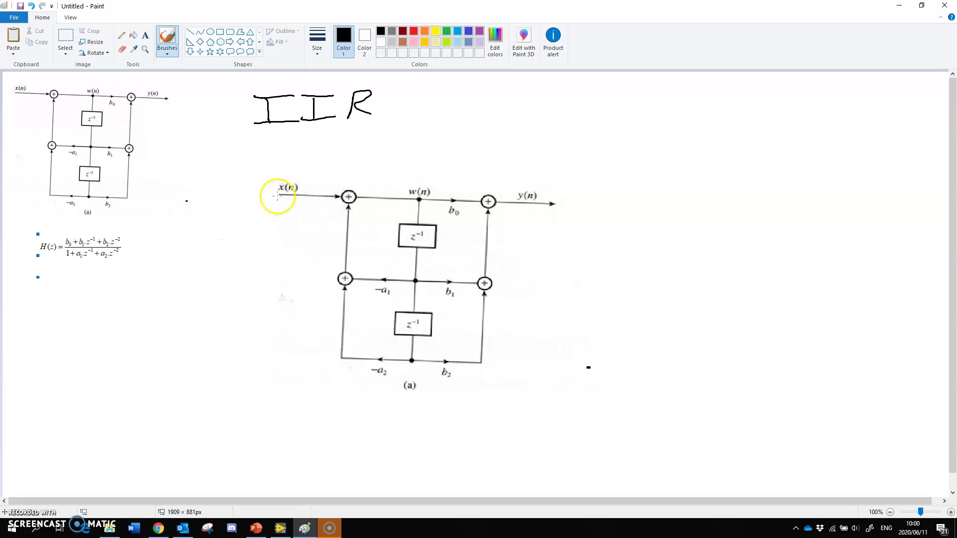
{"action": "left_click_drag", "start_coordinate": [244, 214], "coordinate": [247, 218]}
{"action": "left_click_drag", "start_coordinate": [311, 218], "coordinate": [312, 217]}
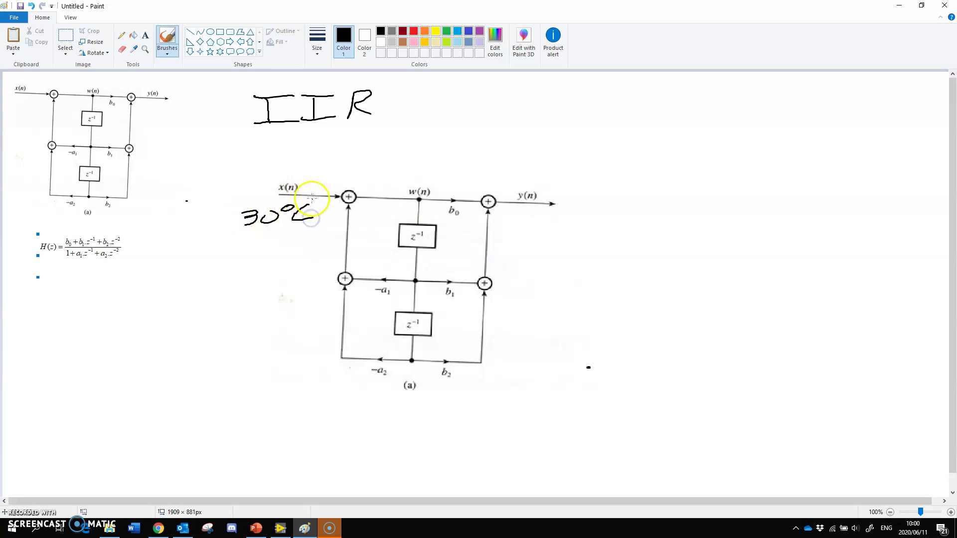
{"action": "left_click_drag", "start_coordinate": [240, 233], "coordinate": [285, 231]}
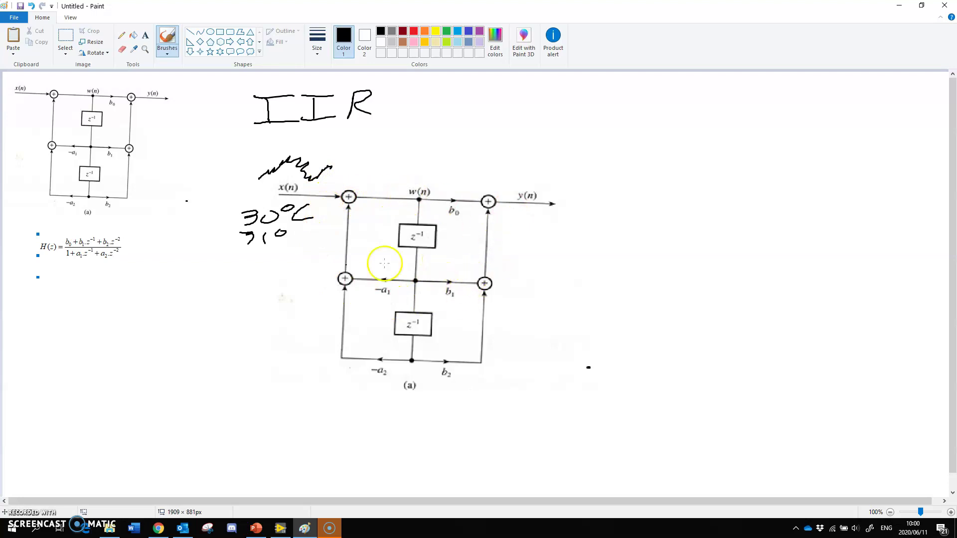
{"action": "left_click", "coordinate": [570, 196]}
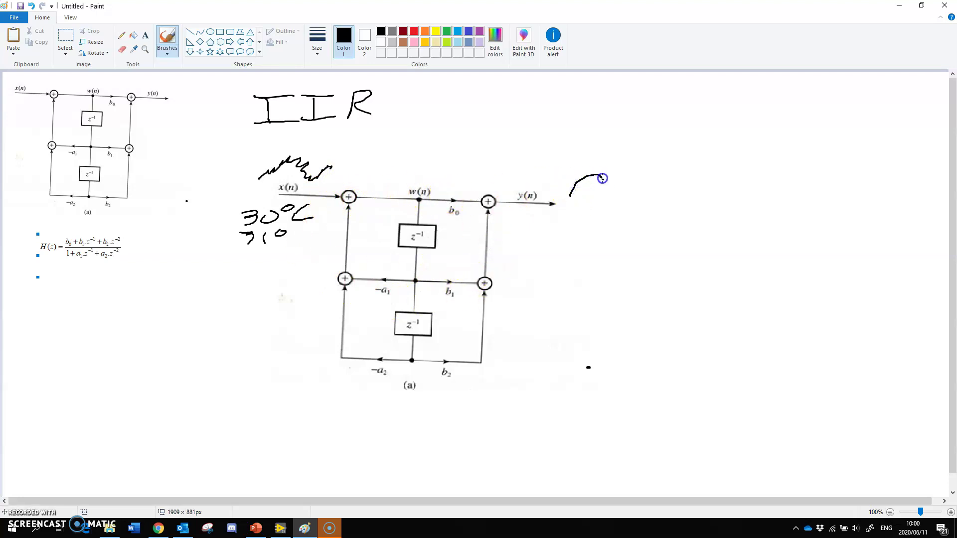
{"action": "left_click_drag", "start_coordinate": [638, 200], "coordinate": [641, 199]}
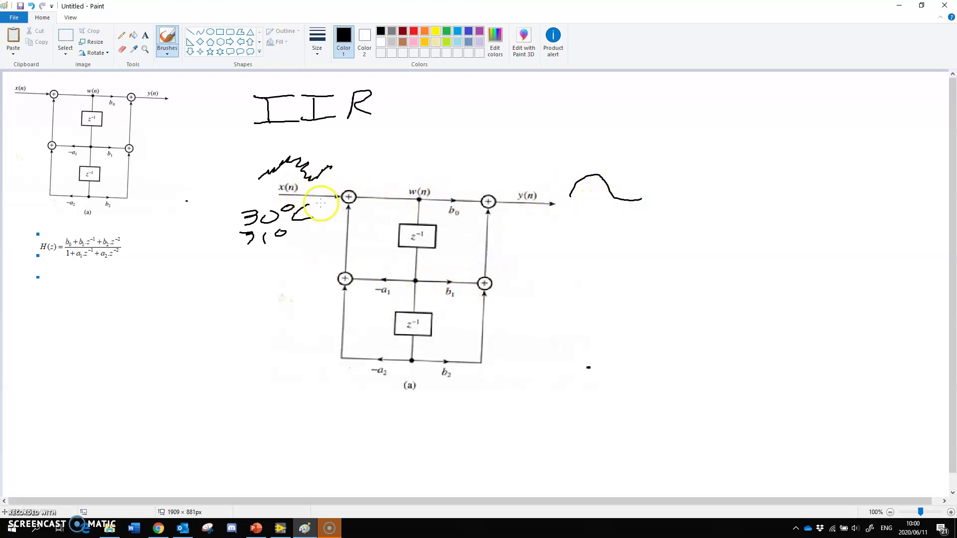
{"action": "left_click", "coordinate": [121, 49]}
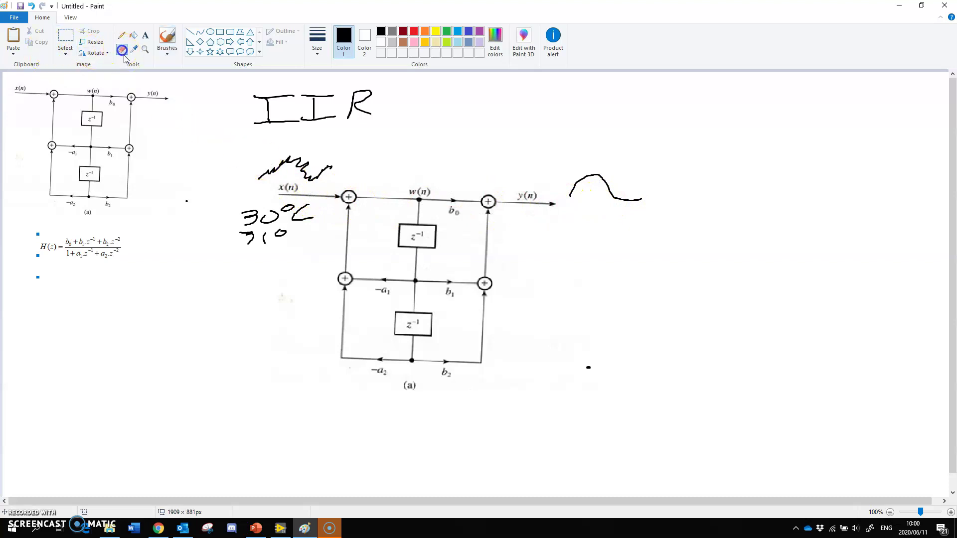
{"action": "mouse_move", "coordinate": [317, 237]}
{"action": "left_mouse_down"}
{"action": "mouse_move", "coordinate": [283, 223]}
{"action": "mouse_move", "coordinate": [307, 209]}
{"action": "mouse_move", "coordinate": [265, 218]}
{"action": "left_mouse_up"}
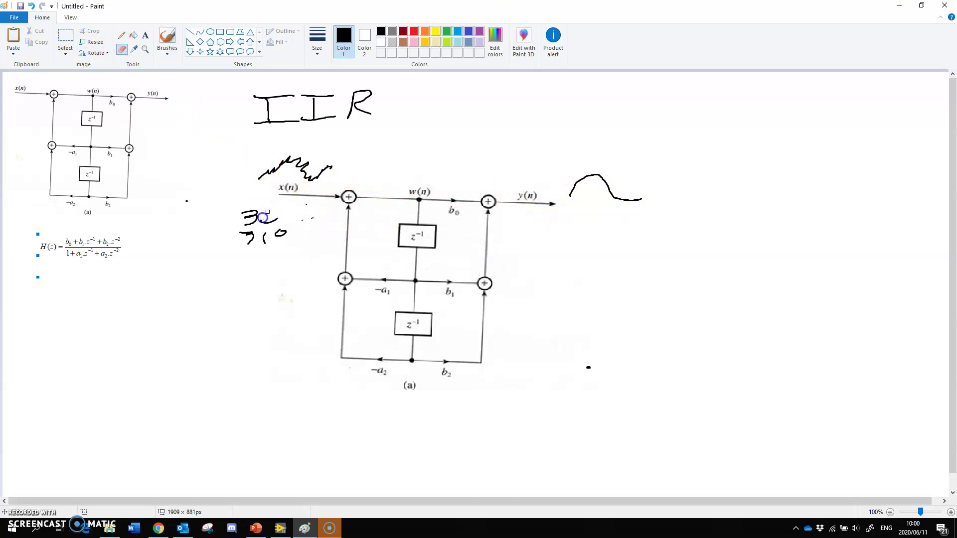
{"action": "double_click", "coordinate": [30, 7]}
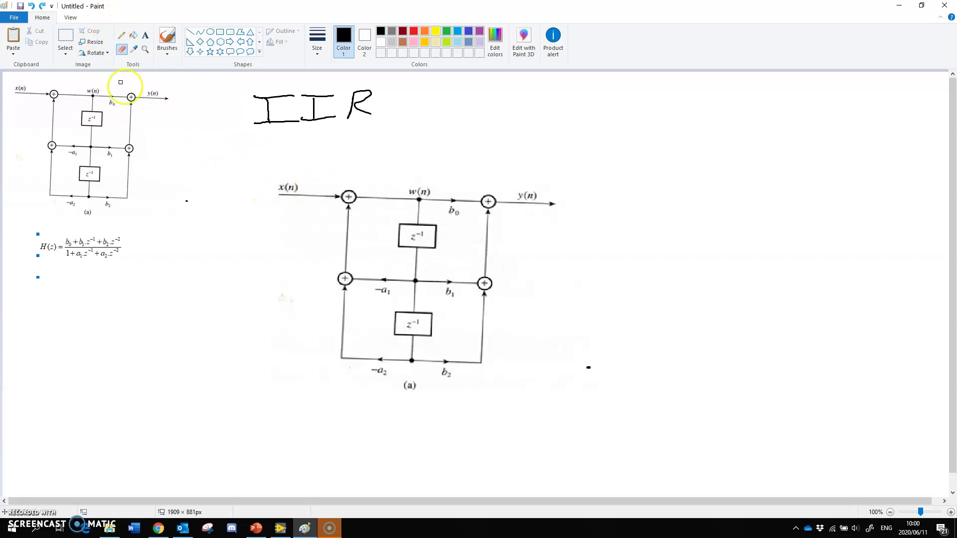
- Draw brush marks pointing at the z⁻¹ delay boxes, starting beside x(n)
{"action": "left_click", "coordinate": [121, 37]}
{"action": "left_click", "coordinate": [160, 40]}
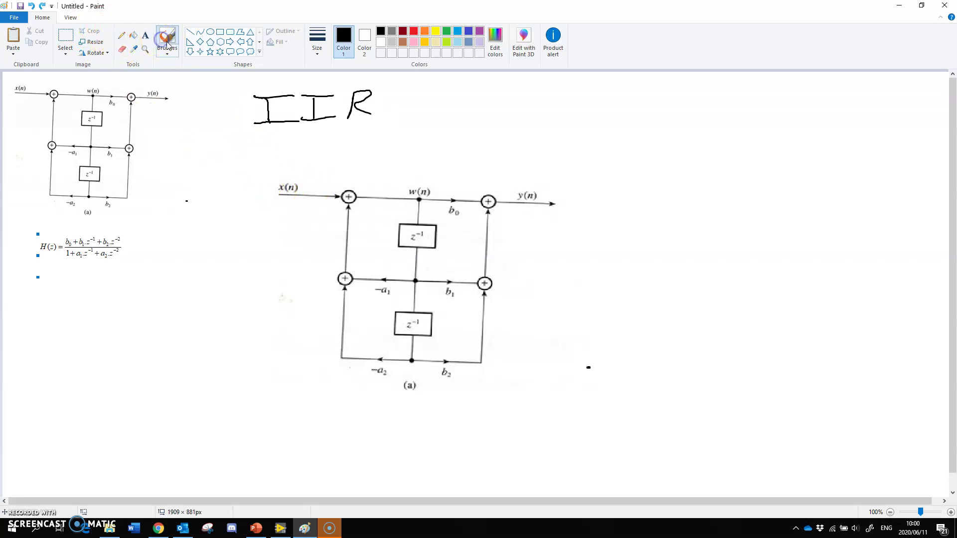
{"action": "left_click", "coordinate": [306, 181]}
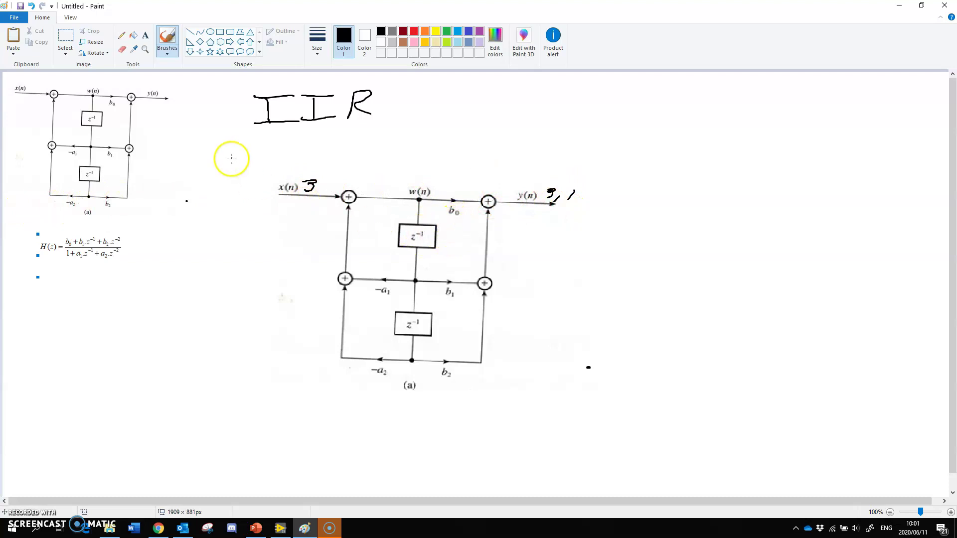
- Erase the stray 9 written after y(n), then return to the brush
{"action": "left_click", "coordinate": [123, 49]}
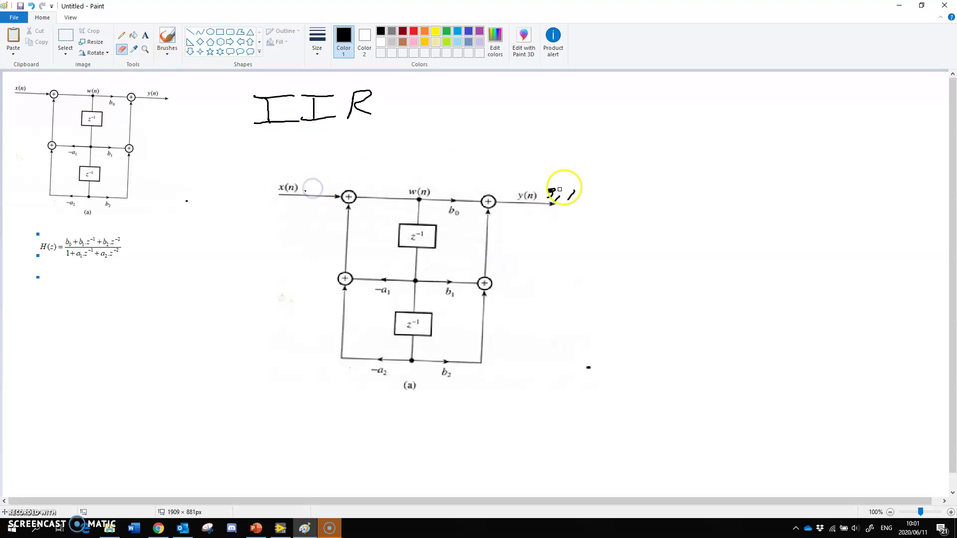
{"action": "mouse_move", "coordinate": [553, 191]}
{"action": "left_mouse_down"}
{"action": "mouse_move", "coordinate": [547, 196]}
{"action": "mouse_move", "coordinate": [565, 195]}
{"action": "left_mouse_up"}
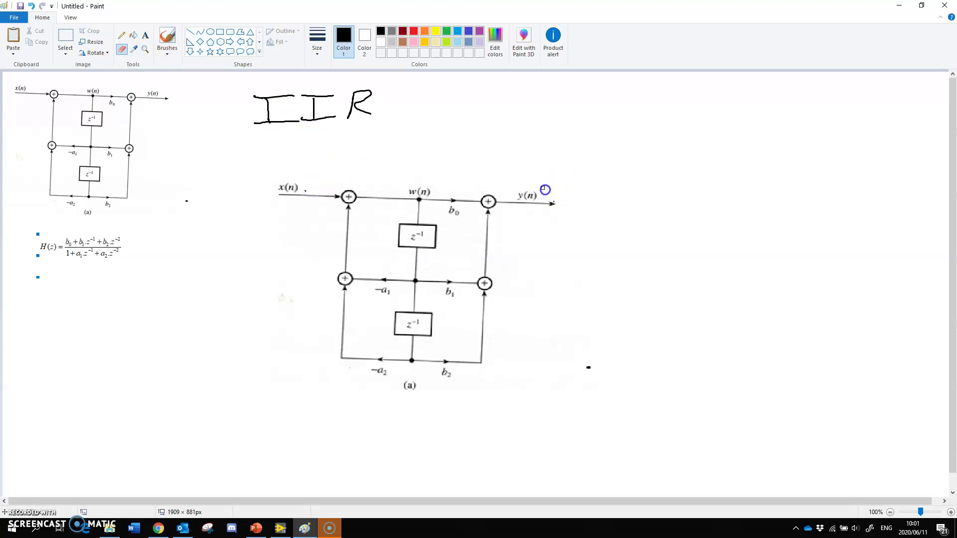
{"action": "left_click", "coordinate": [161, 41]}
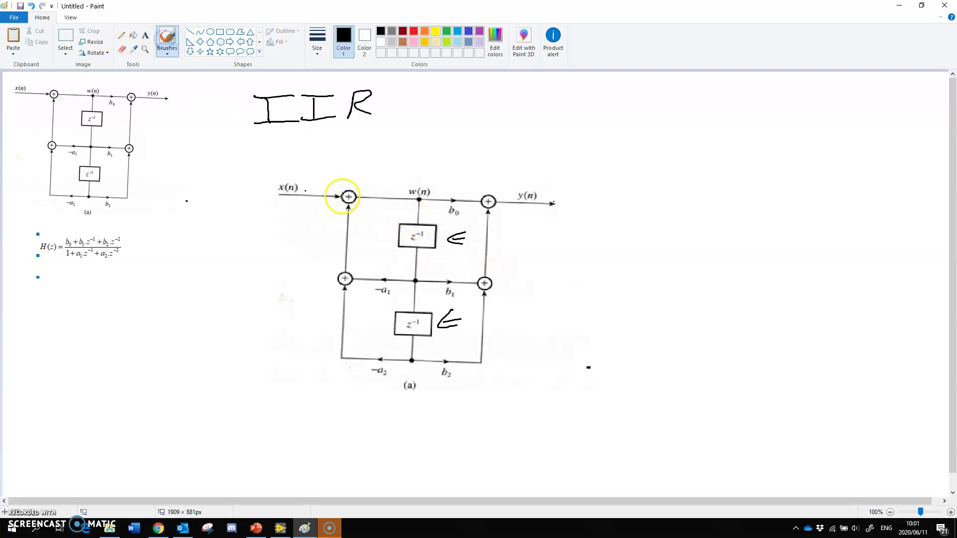
- Write 3 beside x(n) and 3,1 above w(n) in black on the enlarged diagram
{"action": "left_click_drag", "start_coordinate": [315, 185], "coordinate": [313, 191]}
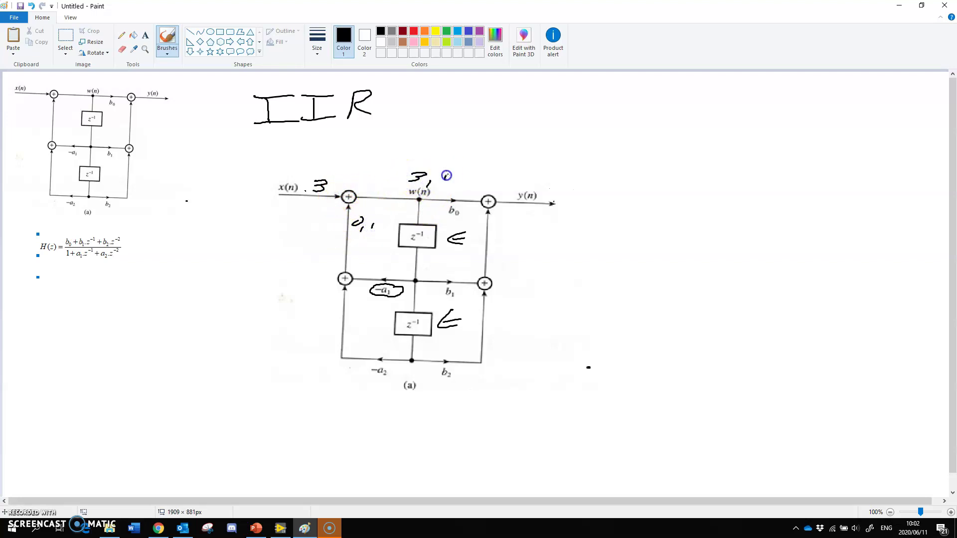
{"action": "left_click_drag", "start_coordinate": [446, 175], "coordinate": [445, 185]}
- In red, cross out the black 3 beside x(n) and write the new value
{"action": "left_click", "coordinate": [414, 32]}
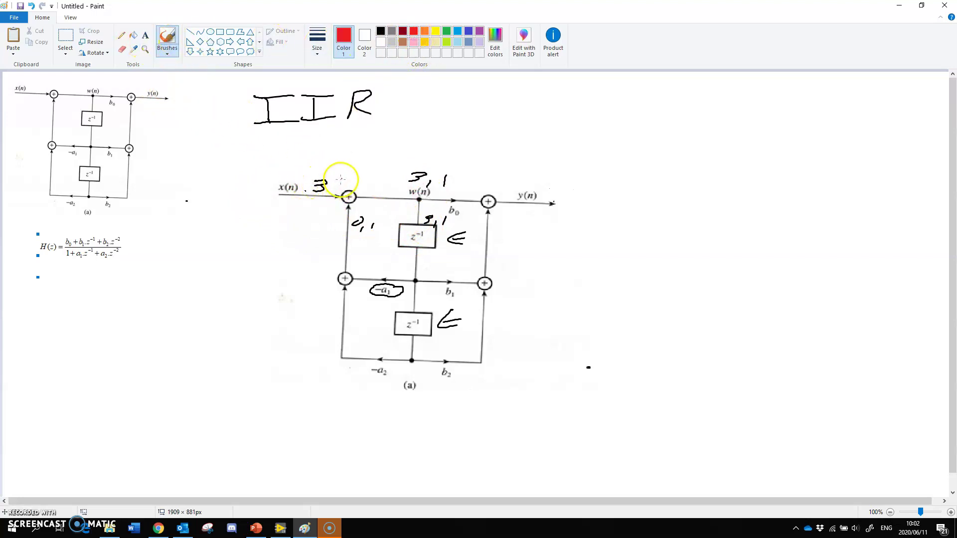
{"action": "left_click_drag", "start_coordinate": [320, 191], "coordinate": [327, 181]}
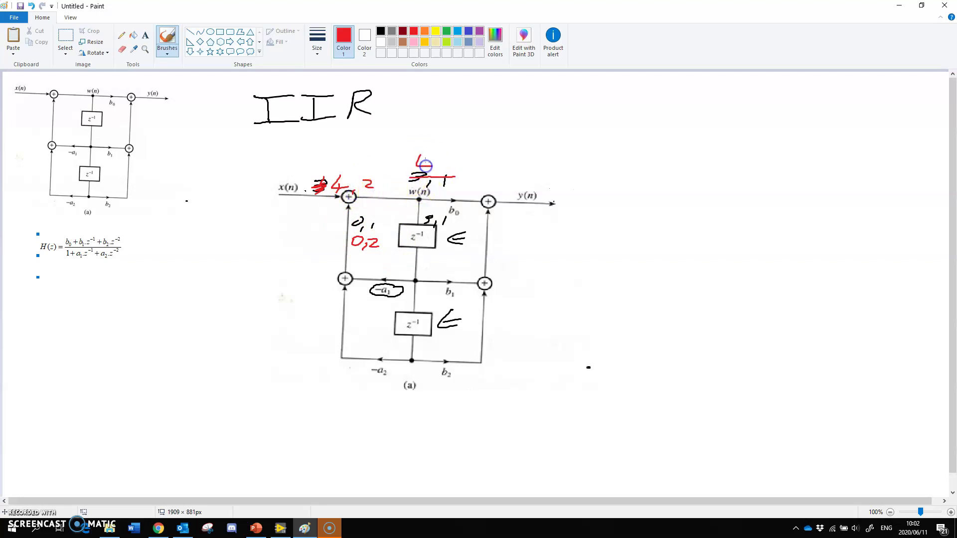
{"action": "left_click_drag", "start_coordinate": [449, 174], "coordinate": [445, 177]}
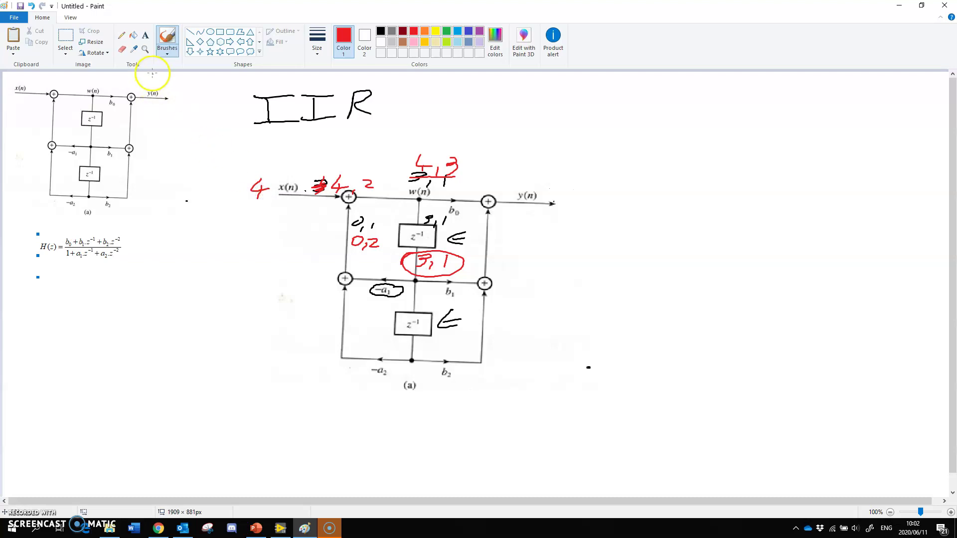
- In indigo blue, write 5 beside x(n), mark 3,1 and b1, and start a register box by the title
{"action": "left_click", "coordinate": [403, 31]}
{"action": "left_click", "coordinate": [465, 32]}
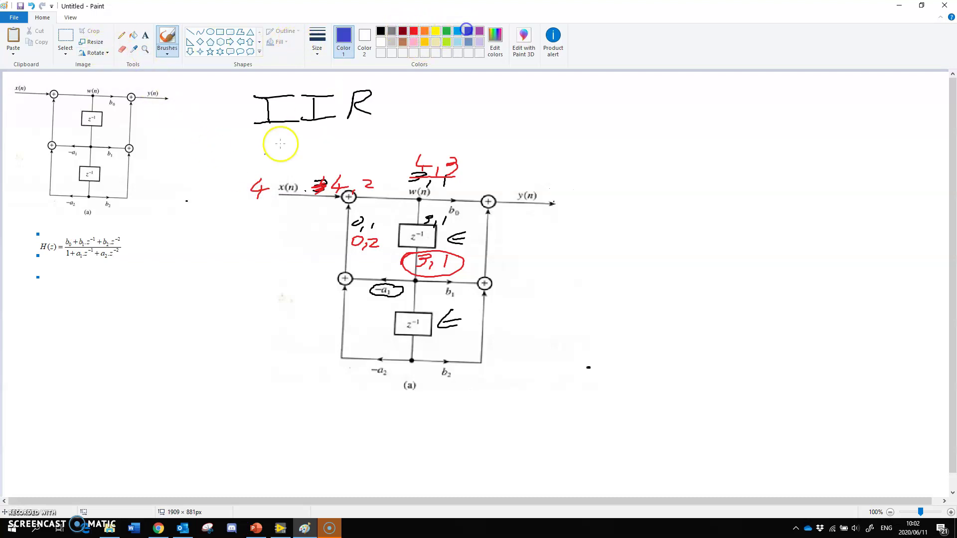
{"action": "left_click_drag", "start_coordinate": [297, 197], "coordinate": [296, 207]}
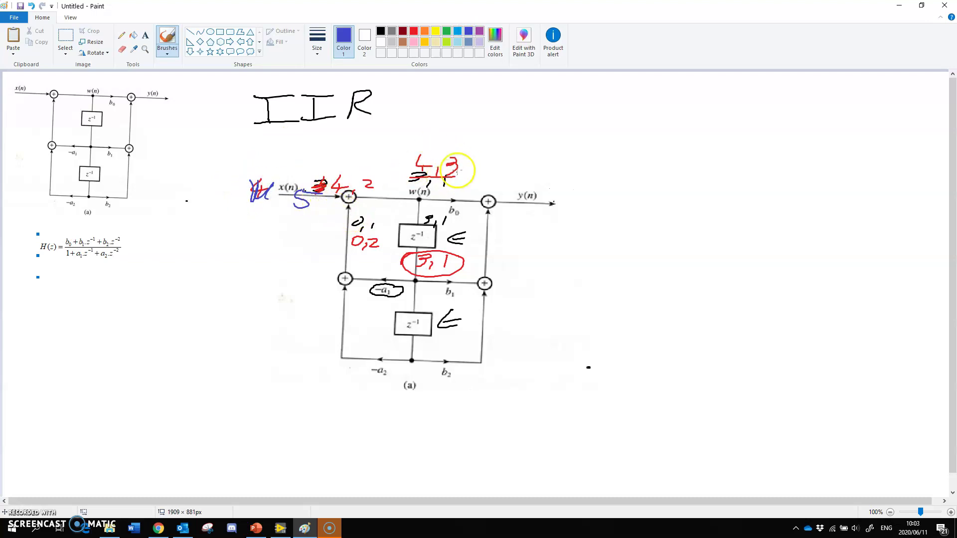
{"action": "left_click_drag", "start_coordinate": [417, 258], "coordinate": [416, 260]}
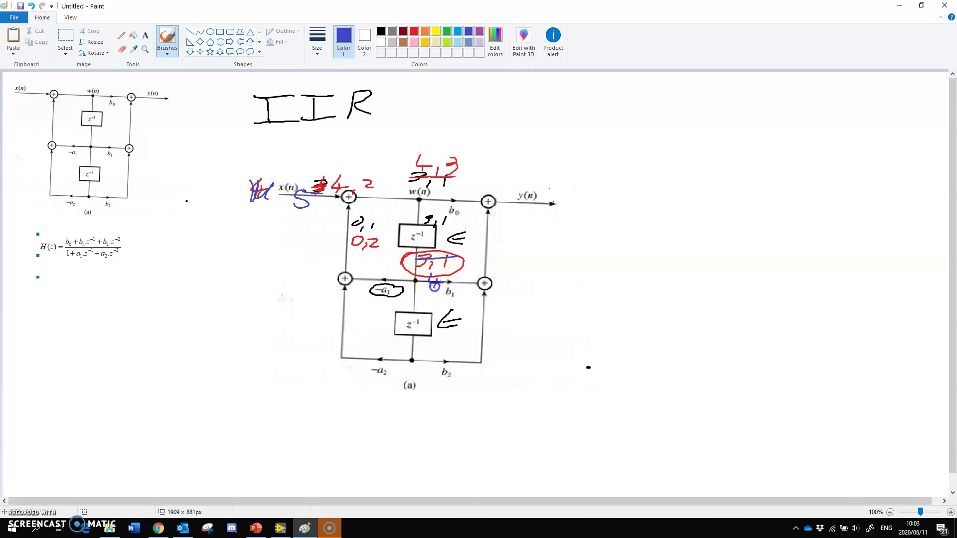
{"action": "left_click_drag", "start_coordinate": [432, 282], "coordinate": [442, 282]}
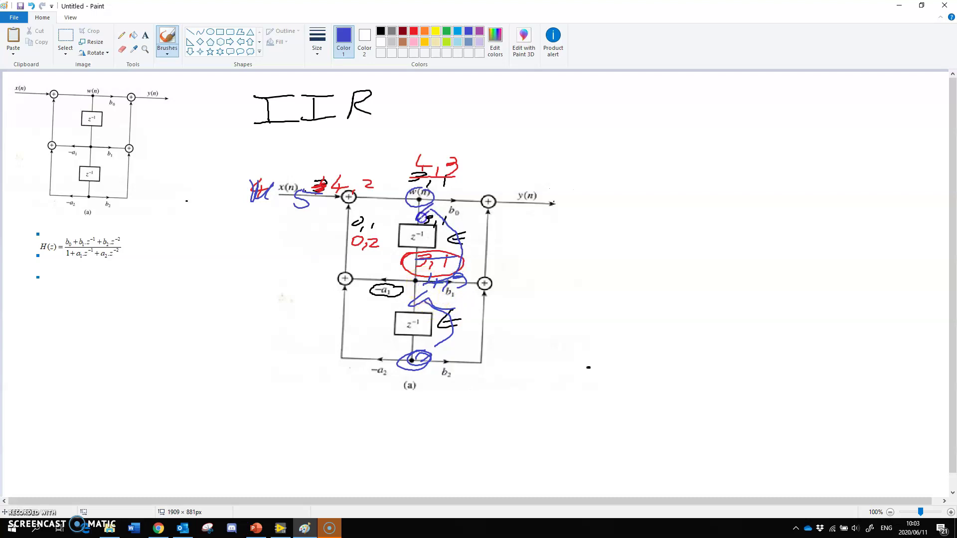
{"action": "mouse_move", "coordinate": [504, 99]}
{"action": "left_mouse_down"}
{"action": "mouse_move", "coordinate": [499, 121]}
{"action": "mouse_move", "coordinate": [591, 100]}
{"action": "mouse_move", "coordinate": [590, 126]}
{"action": "mouse_move", "coordinate": [508, 121]}
{"action": "mouse_move", "coordinate": [477, 112]}
{"action": "mouse_move", "coordinate": [480, 100]}
{"action": "mouse_move", "coordinate": [487, 120]}
{"action": "mouse_move", "coordinate": [519, 143]}
{"action": "mouse_move", "coordinate": [551, 143]}
{"action": "left_mouse_up"}
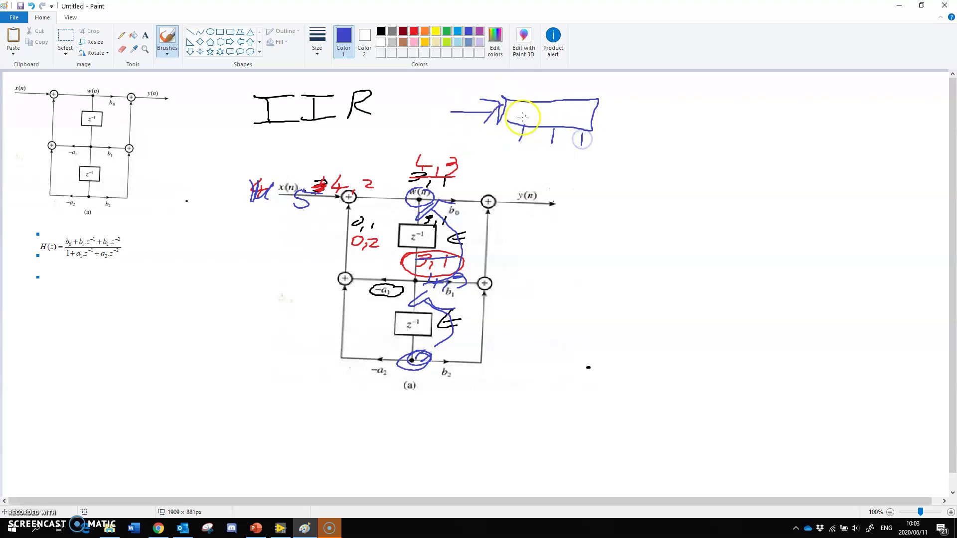
- Add divider ticks to the blue box, then delete the blue sketch and the annotated diagram
{"action": "left_click_drag", "start_coordinate": [537, 103], "coordinate": [527, 125]}
{"action": "mouse_move", "coordinate": [578, 105]}
{"action": "left_mouse_down"}
{"action": "mouse_move", "coordinate": [573, 127]}
{"action": "mouse_move", "coordinate": [561, 125]}
{"action": "left_mouse_up"}
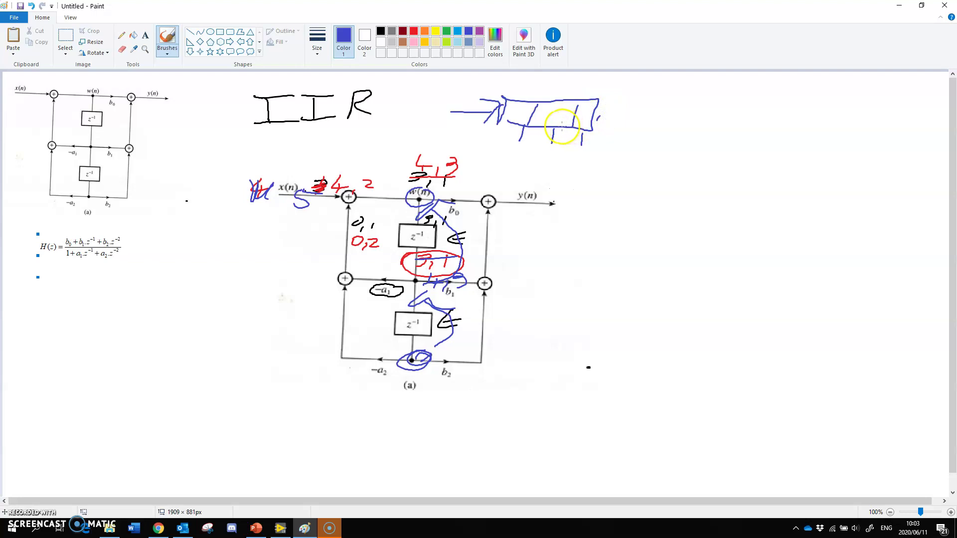
{"action": "left_click", "coordinate": [65, 38]}
{"action": "left_click_drag", "start_coordinate": [579, 128], "coordinate": [624, 159]}
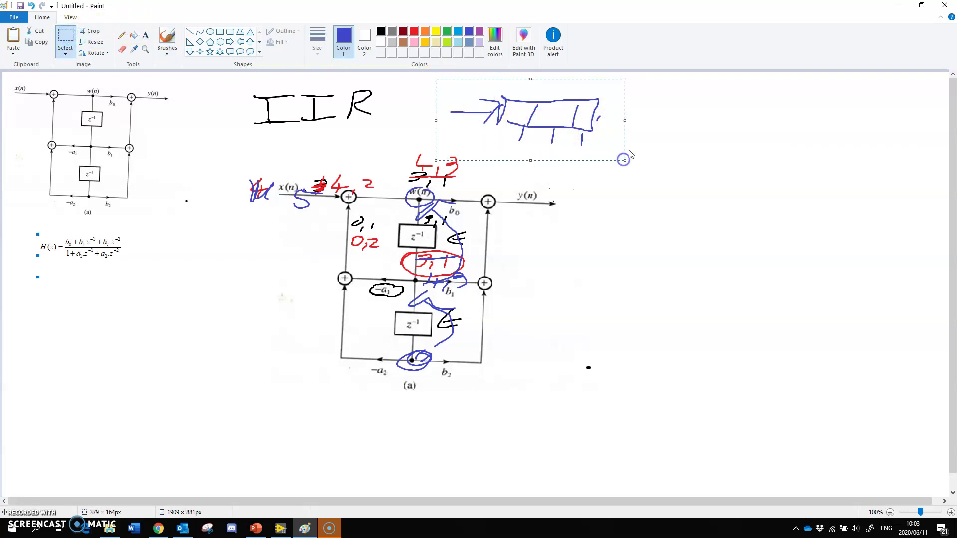
{"action": "key", "text": "Delete"}
{"action": "mouse_move", "coordinate": [214, 155]}
{"action": "left_mouse_down"}
{"action": "mouse_move", "coordinate": [424, 315]}
{"action": "mouse_move", "coordinate": [595, 402]}
{"action": "left_mouse_up"}
{"action": "key", "text": "Delete"}
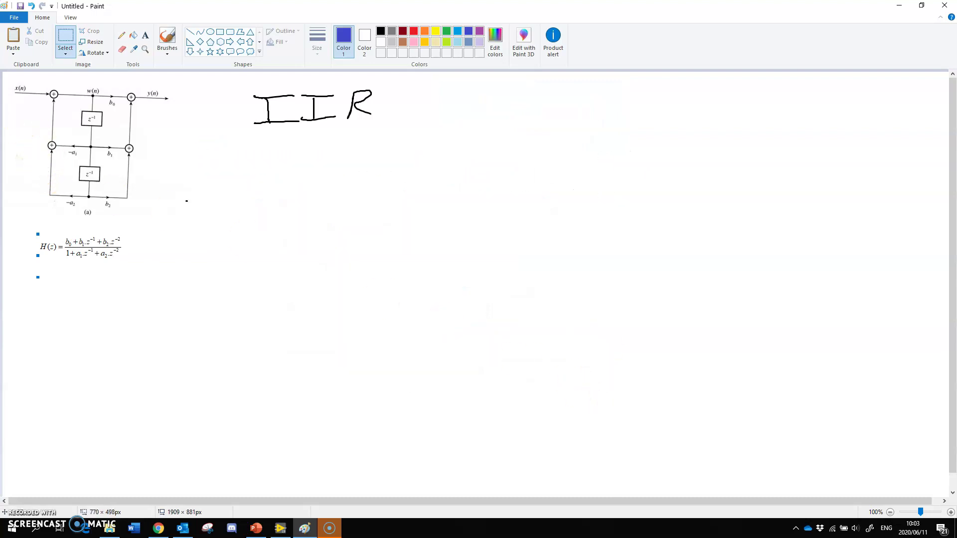
- Place a clean copy of the top-left diagram at the canvas centre and set the colour to black
{"action": "left_click", "coordinate": [61, 42]}
{"action": "left_click_drag", "start_coordinate": [9, 73], "coordinate": [185, 221]}
{"action": "key", "text": "Left"}
{"action": "key", "text": "Left"}
{"action": "key", "text": "Left"}
{"action": "key", "text": "Left"}
{"action": "key", "text": "Left"}
{"action": "key", "text": "Left"}
{"action": "key", "text": "Left"}
{"action": "key", "text": "Left"}
{"action": "key", "text": "Left"}
{"action": "key", "text": "Left"}
{"action": "key", "text": "Left"}
{"action": "key", "text": "Left"}
{"action": "key", "text": "Left"}
{"action": "key", "text": "Up"}
{"action": "key", "text": "Up"}
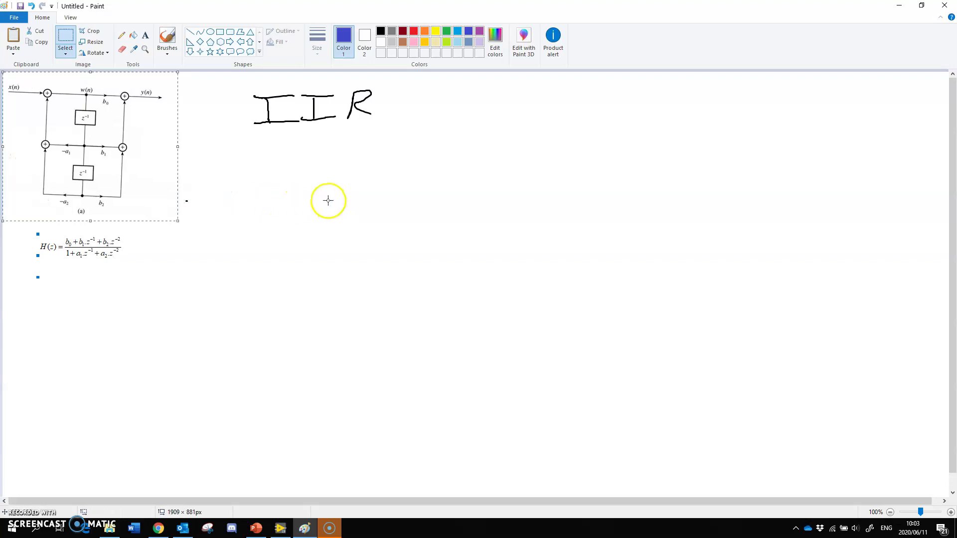
{"action": "left_click_drag", "start_coordinate": [143, 178], "coordinate": [456, 276]}
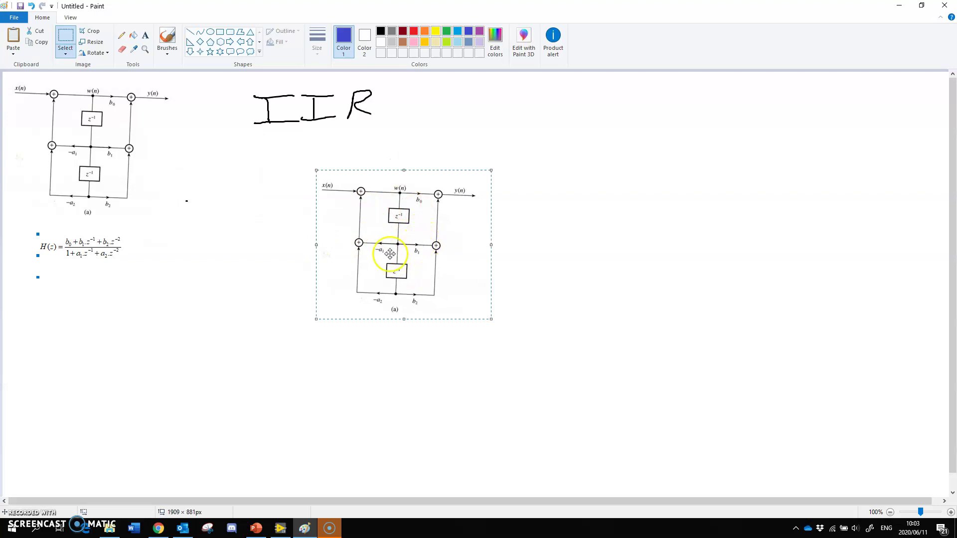
{"action": "left_click", "coordinate": [255, 288]}
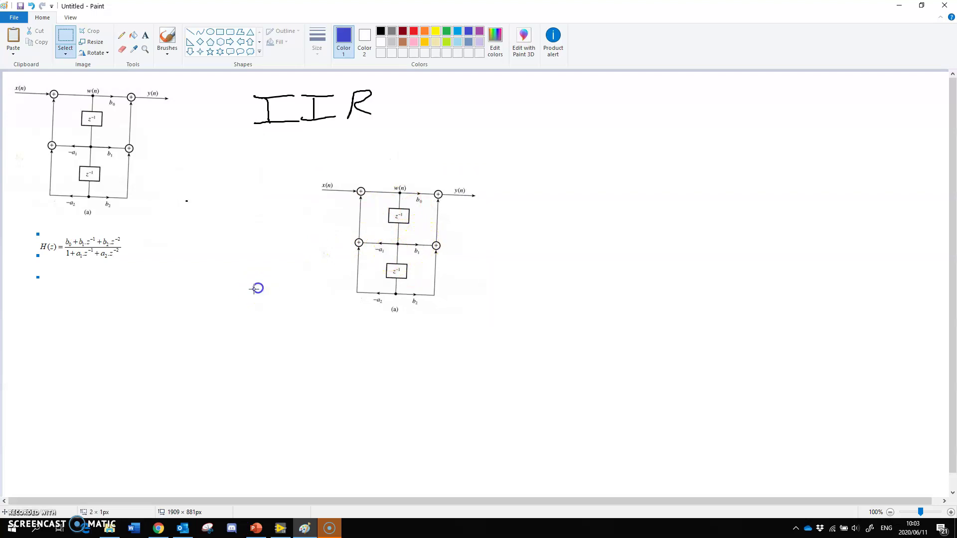
{"action": "left_click", "coordinate": [380, 32]}
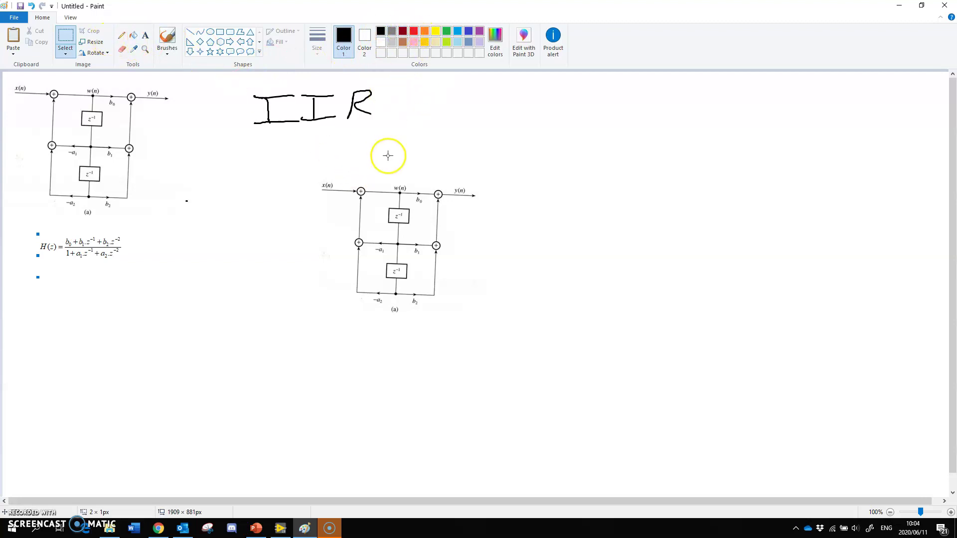
- Write trial values 3 and 4 on the diagram copy, then undo them
{"action": "left_click", "coordinate": [167, 37]}
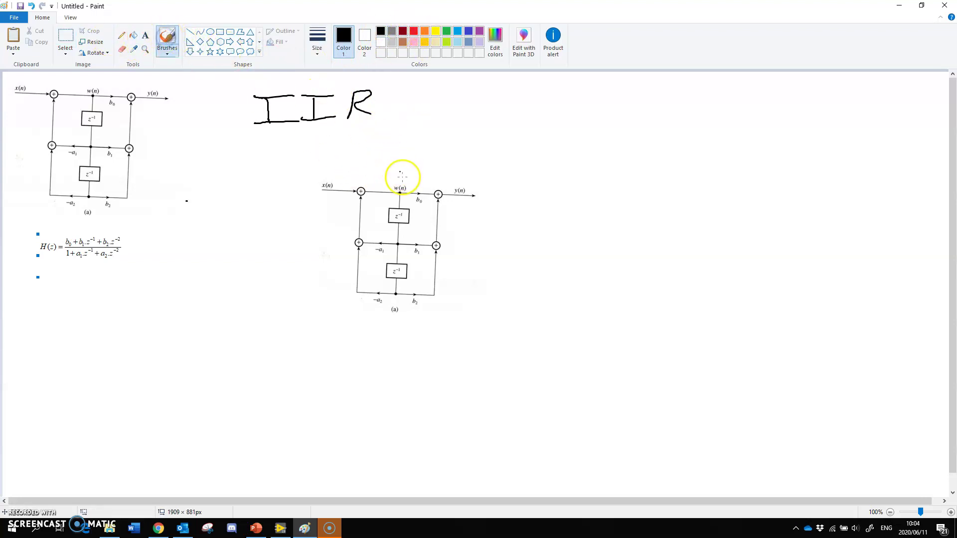
{"action": "left_click_drag", "start_coordinate": [399, 167], "coordinate": [398, 183]}
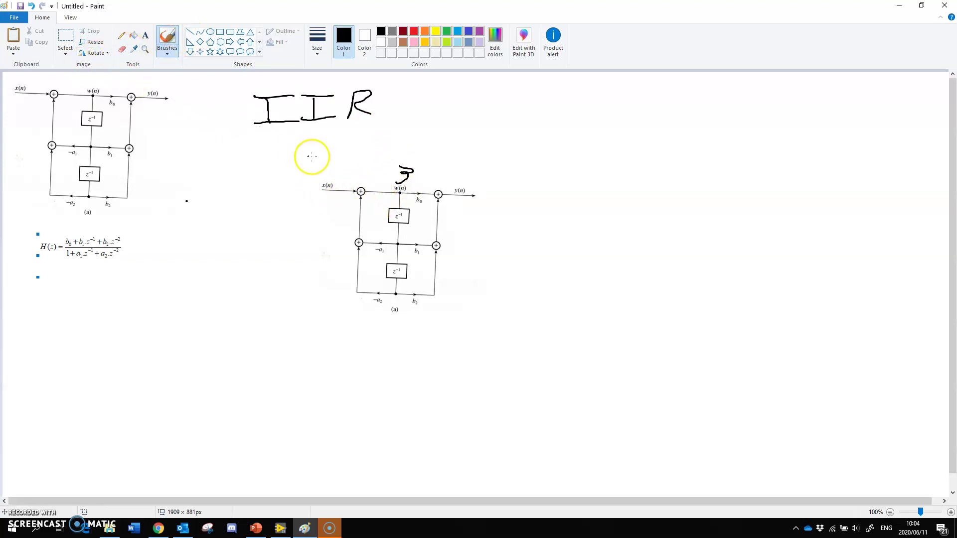
{"action": "left_click_drag", "start_coordinate": [318, 170], "coordinate": [319, 180]}
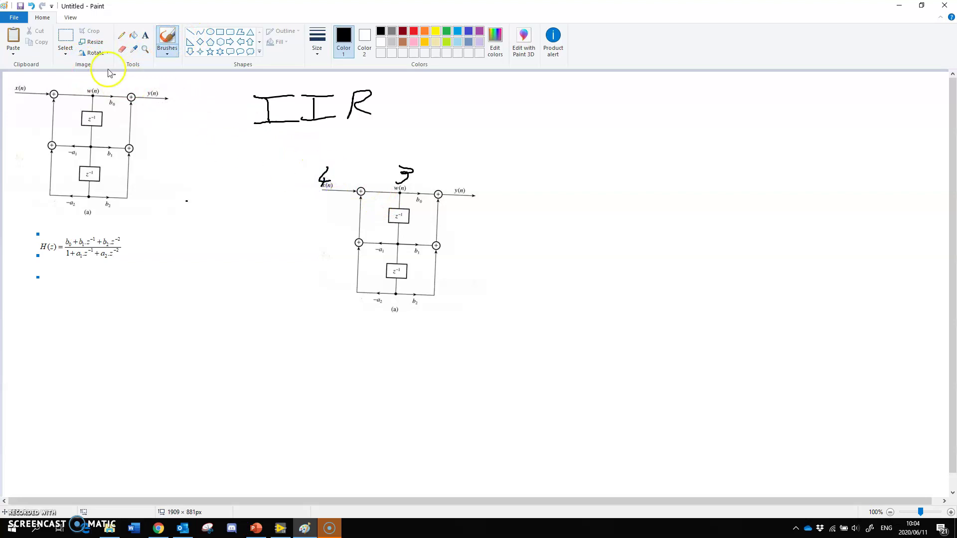
{"action": "left_click", "coordinate": [33, 6]}
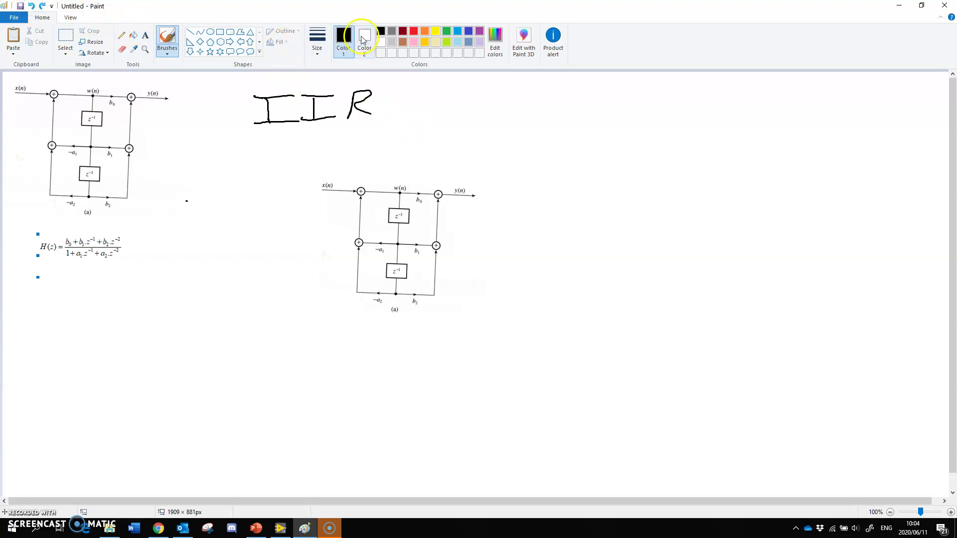
{"action": "left_click", "coordinate": [380, 31]}
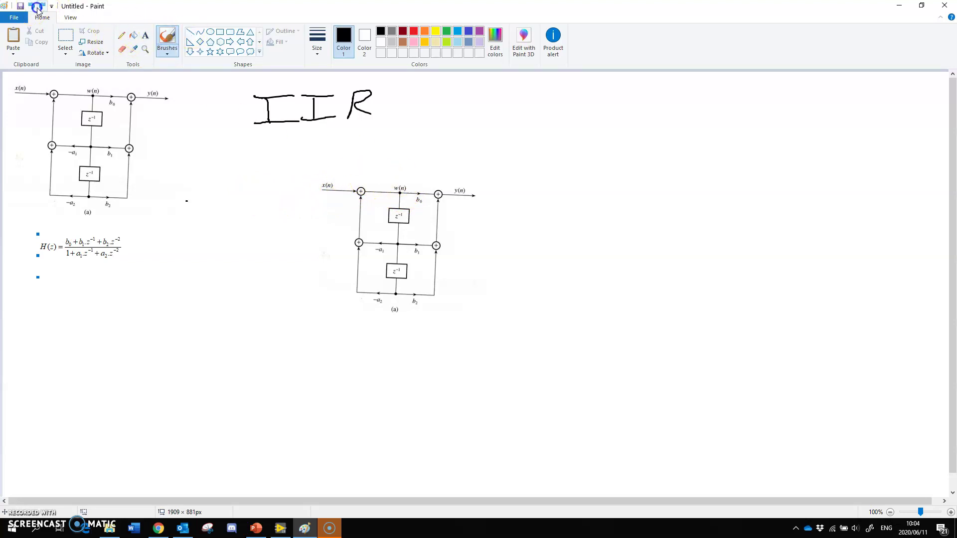
- Handwrite the register values by b2, below the upper delay, and 7 above w(n)
{"action": "left_click", "coordinate": [409, 289]}
{"action": "left_click_drag", "start_coordinate": [409, 290], "coordinate": [401, 302]}
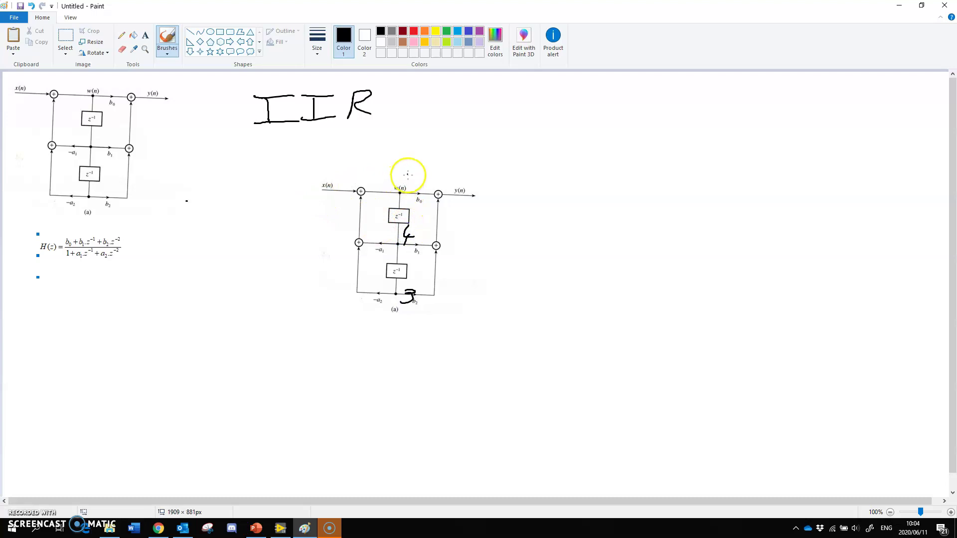
{"action": "left_click_drag", "start_coordinate": [407, 174], "coordinate": [397, 189]}
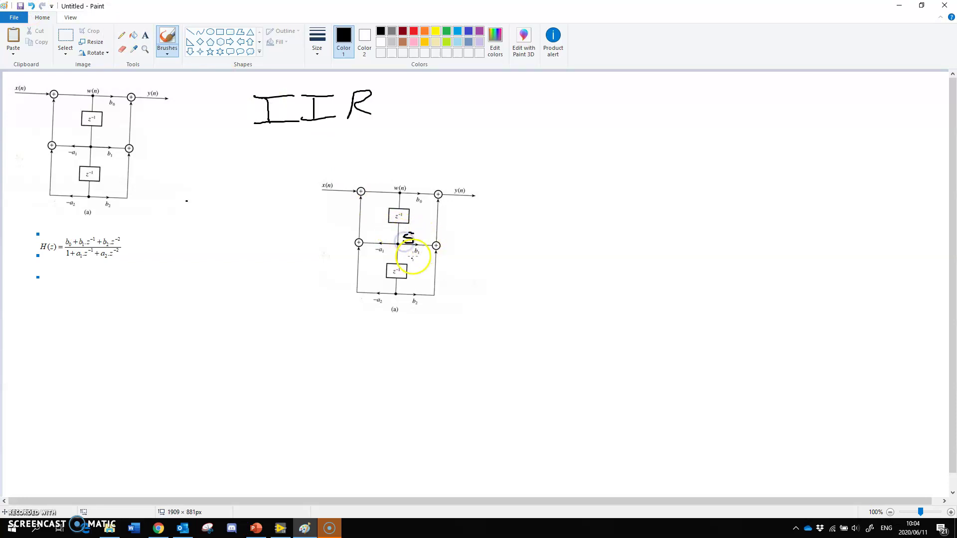
{"action": "left_click_drag", "start_coordinate": [390, 176], "coordinate": [414, 175]}
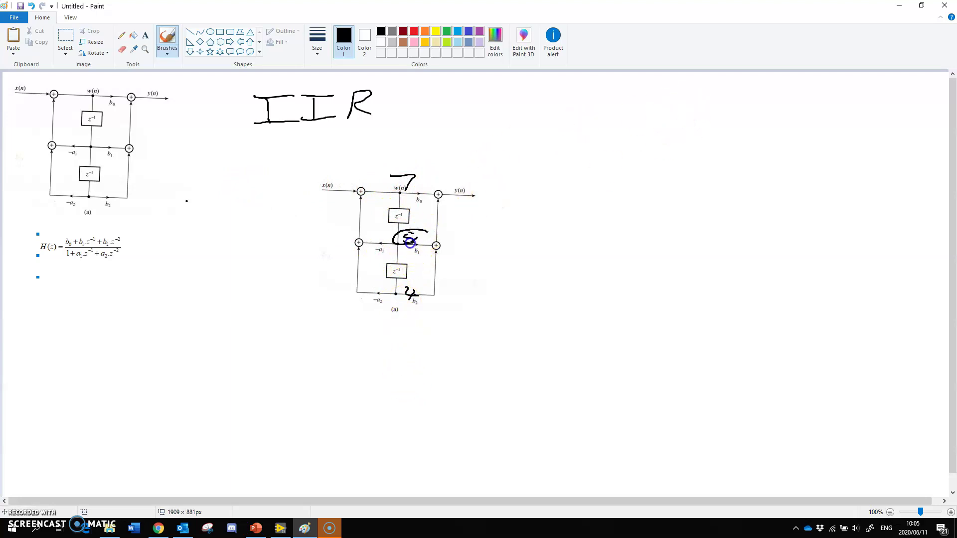
- Add dashes at the b labels and loop around b0, b1, b2, −a1 and −a2
{"action": "left_click", "coordinate": [425, 255]}
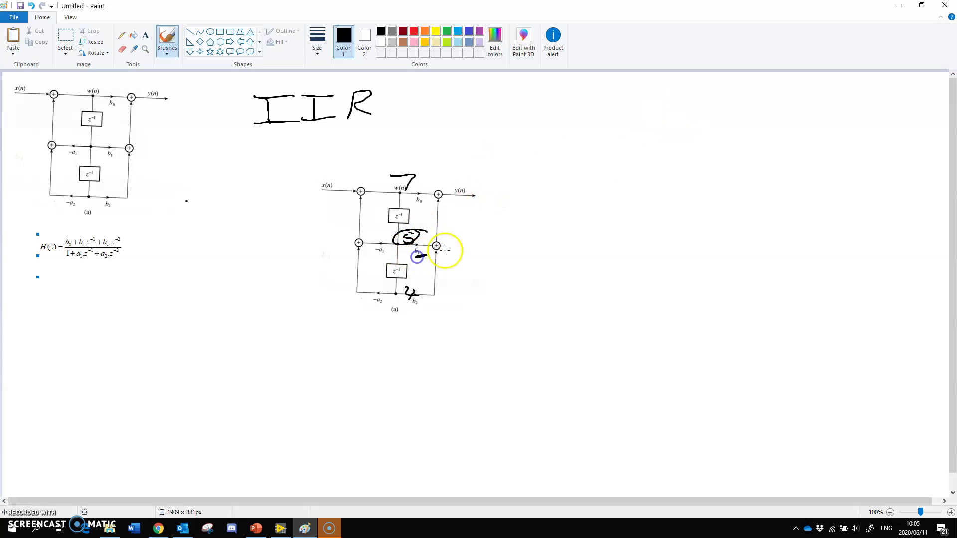
{"action": "left_click", "coordinate": [408, 298]}
{"action": "left_click", "coordinate": [413, 185]}
{"action": "left_click_drag", "start_coordinate": [415, 206], "coordinate": [425, 204]}
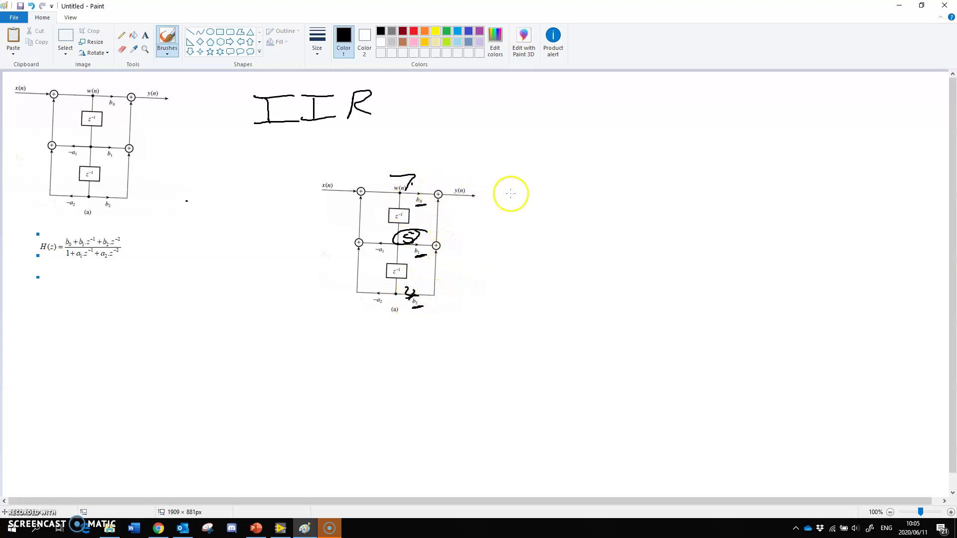
{"action": "mouse_move", "coordinate": [432, 199]}
{"action": "left_mouse_down"}
{"action": "mouse_move", "coordinate": [404, 209]}
{"action": "mouse_move", "coordinate": [433, 203]}
{"action": "left_mouse_up"}
{"action": "left_click_drag", "start_coordinate": [426, 245], "coordinate": [435, 247]}
{"action": "left_click_drag", "start_coordinate": [420, 291], "coordinate": [430, 297]}
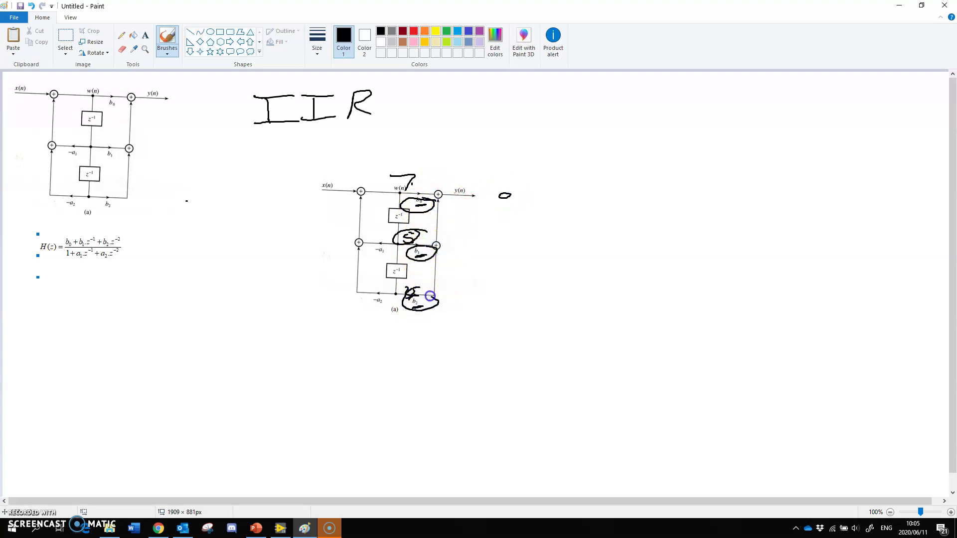
{"action": "mouse_move", "coordinate": [396, 243]}
{"action": "left_mouse_down"}
{"action": "mouse_move", "coordinate": [378, 246]}
{"action": "mouse_move", "coordinate": [395, 245]}
{"action": "left_mouse_up"}
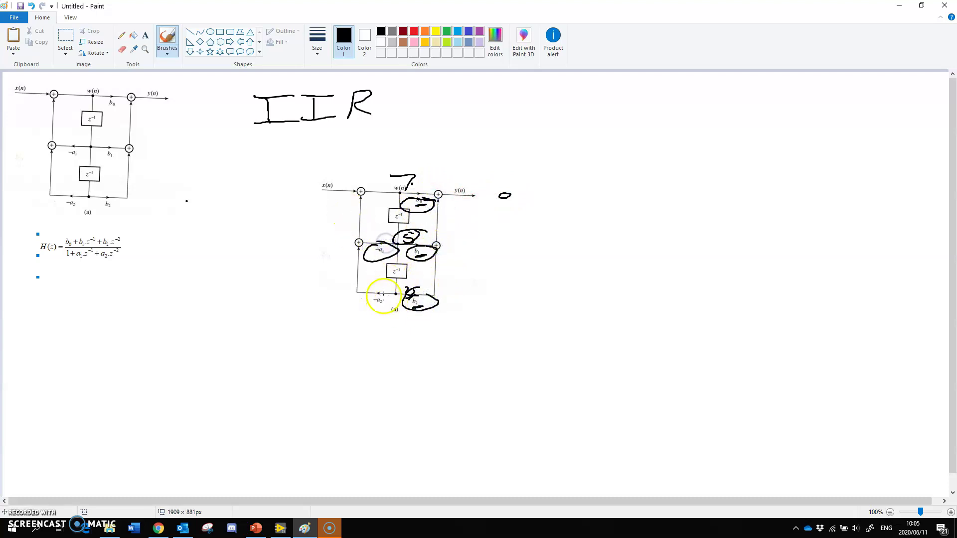
{"action": "left_click_drag", "start_coordinate": [381, 296], "coordinate": [390, 307]}
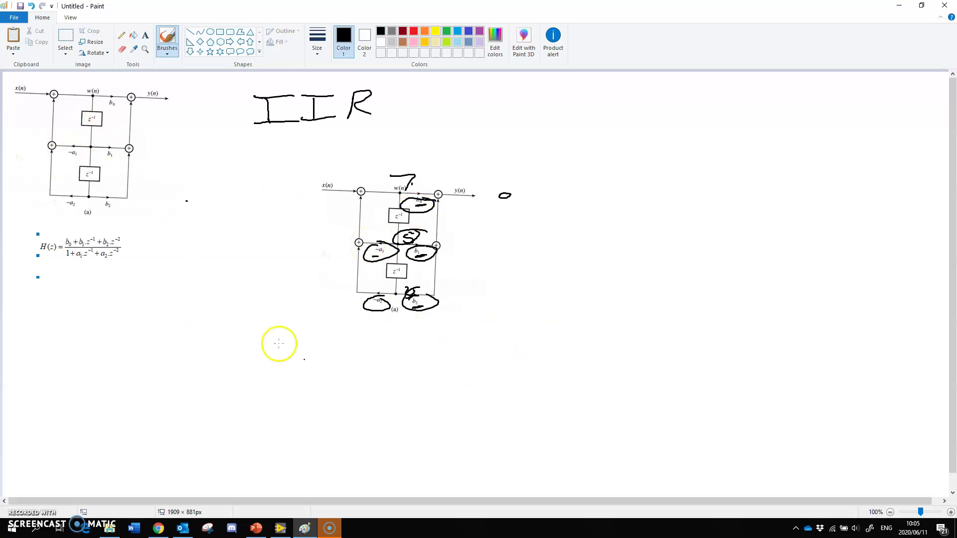
- Sketch a filter box below the diagram with an input line and a downward arrow to it
{"action": "mouse_move", "coordinate": [299, 361]}
{"action": "left_mouse_down"}
{"action": "mouse_move", "coordinate": [296, 404]}
{"action": "mouse_move", "coordinate": [325, 364]}
{"action": "mouse_move", "coordinate": [383, 374]}
{"action": "mouse_move", "coordinate": [289, 399]}
{"action": "left_mouse_up"}
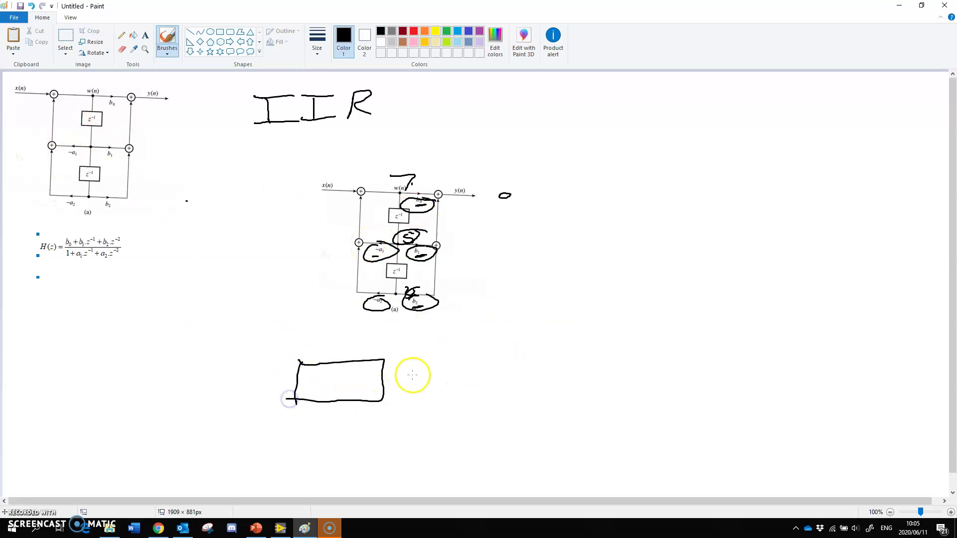
{"action": "left_click_drag", "start_coordinate": [240, 377], "coordinate": [301, 372]}
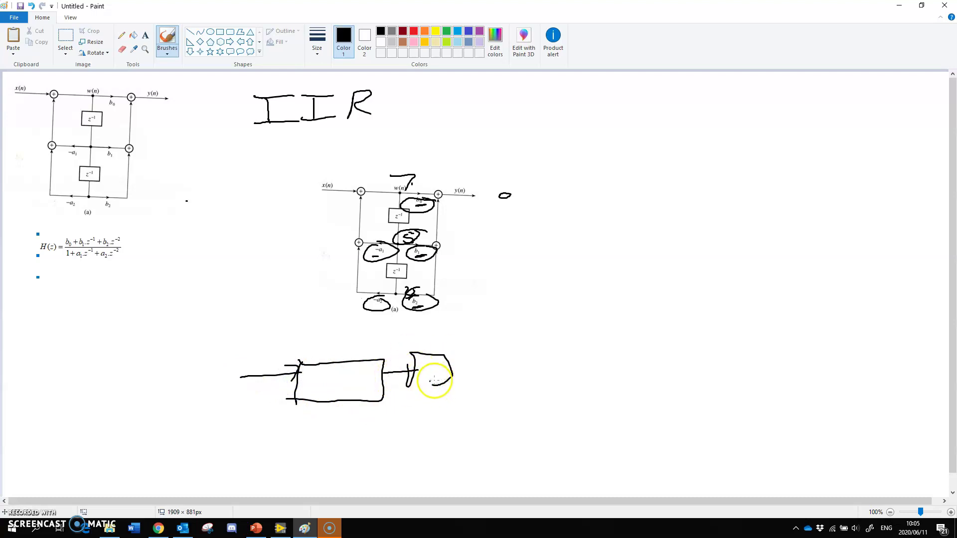
{"action": "mouse_move", "coordinate": [370, 315]}
{"action": "left_mouse_down"}
{"action": "mouse_move", "coordinate": [363, 340]}
{"action": "mouse_move", "coordinate": [388, 346]}
{"action": "left_mouse_up"}
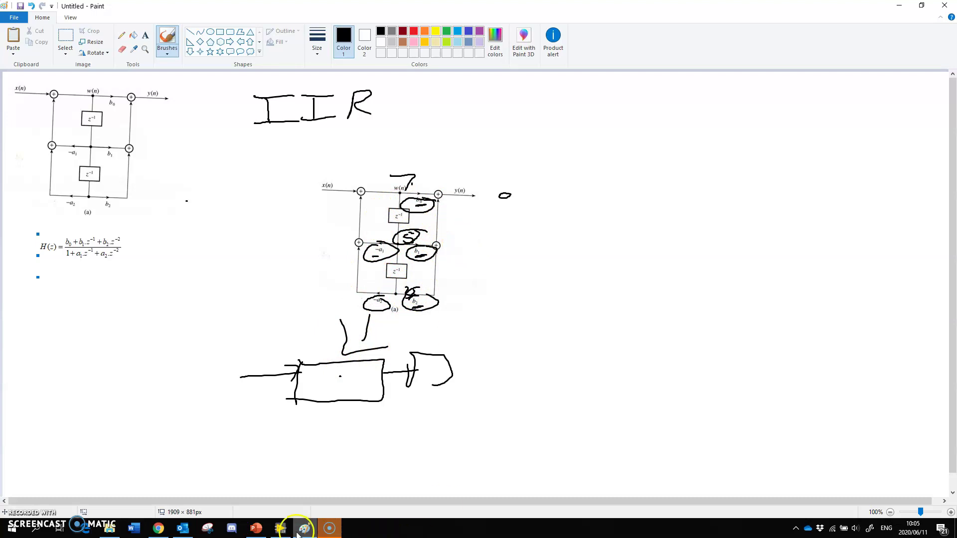
{"action": "left_click", "coordinate": [327, 530]}
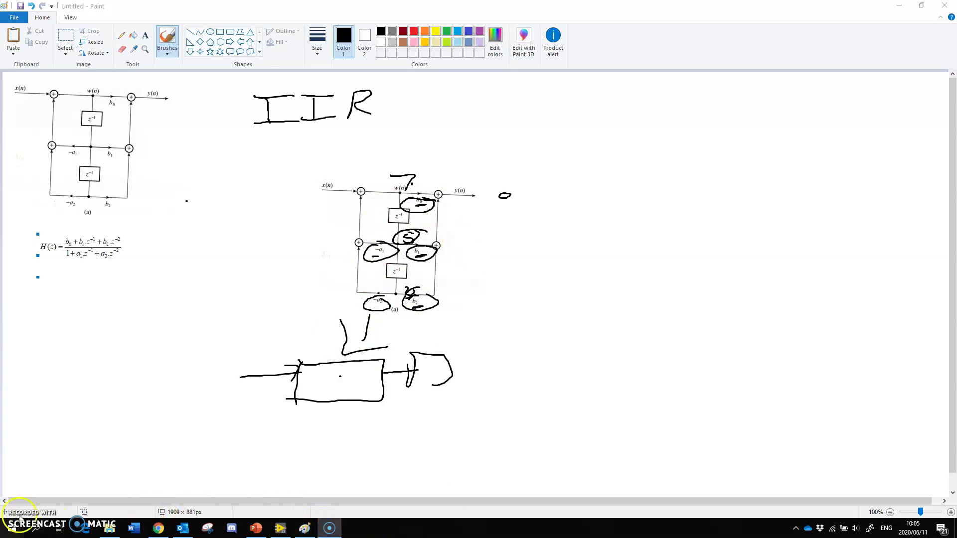